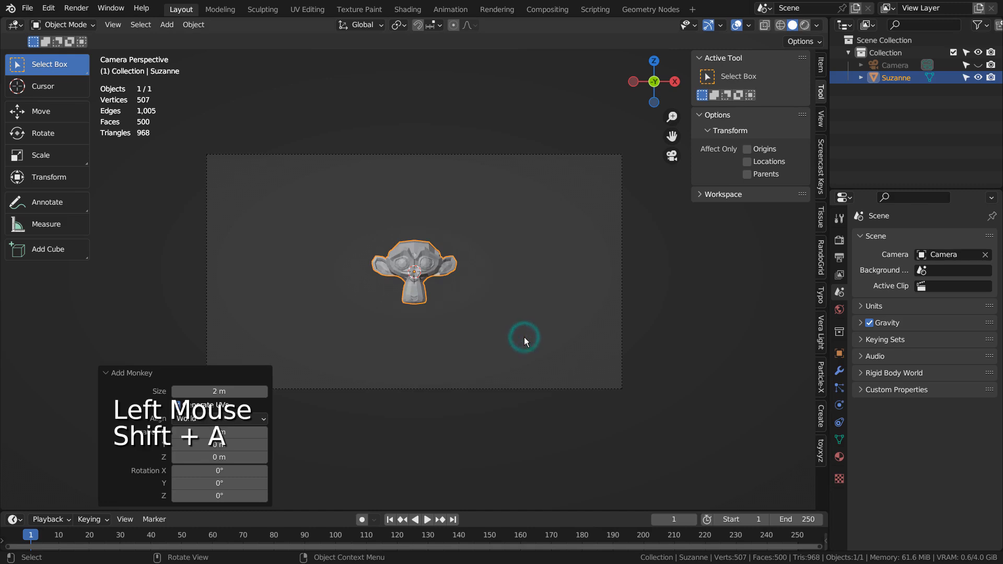
Stretch the monkey head along the global Y axis to more than twice its original depth.
scroll(428, 342, "up", 2)
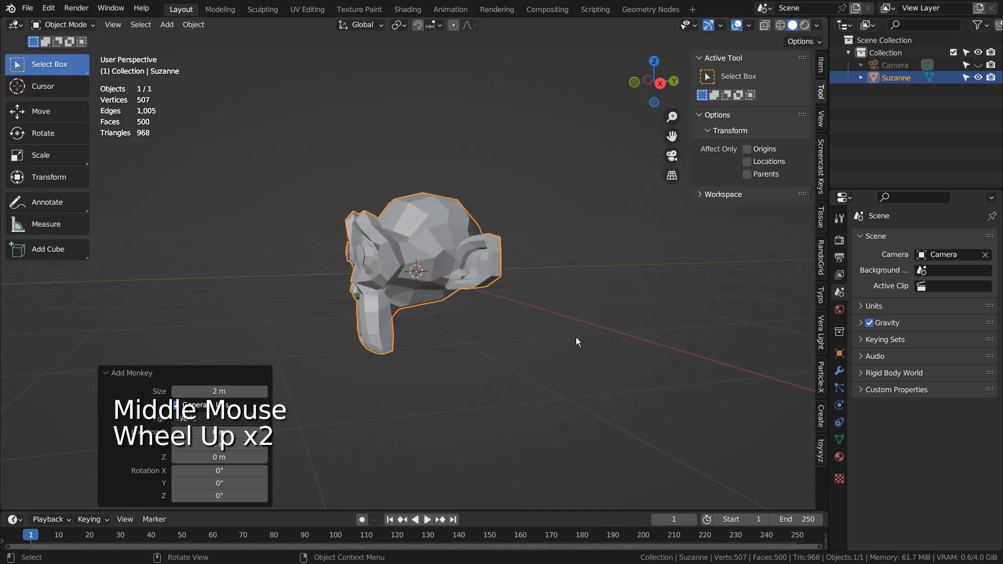
key("s")
key("x")
key("y")
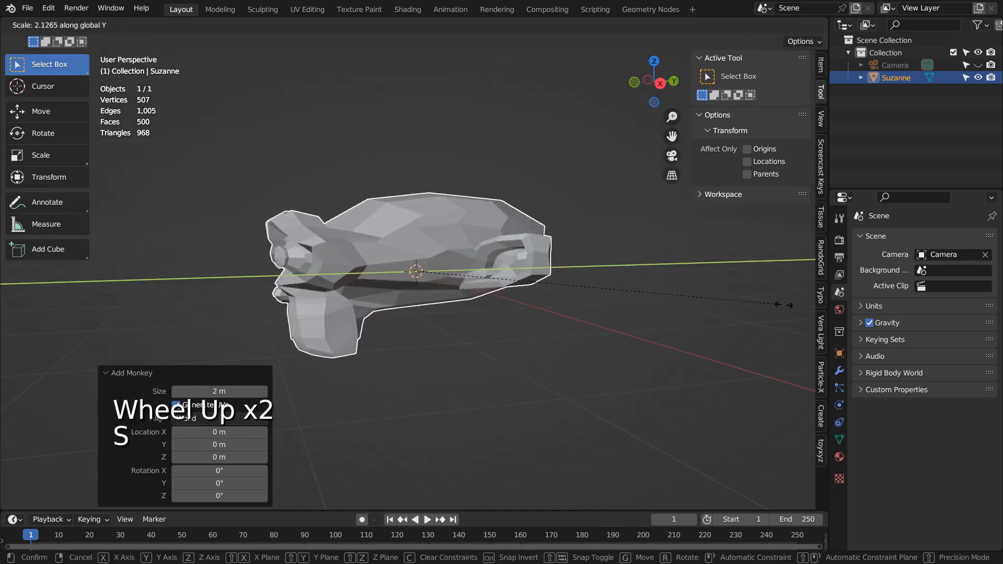
left_click(38, 298)
Enter Edit Mode on the monkey head with vertex selection and select the centre vertex above the brows.
key("Tab")
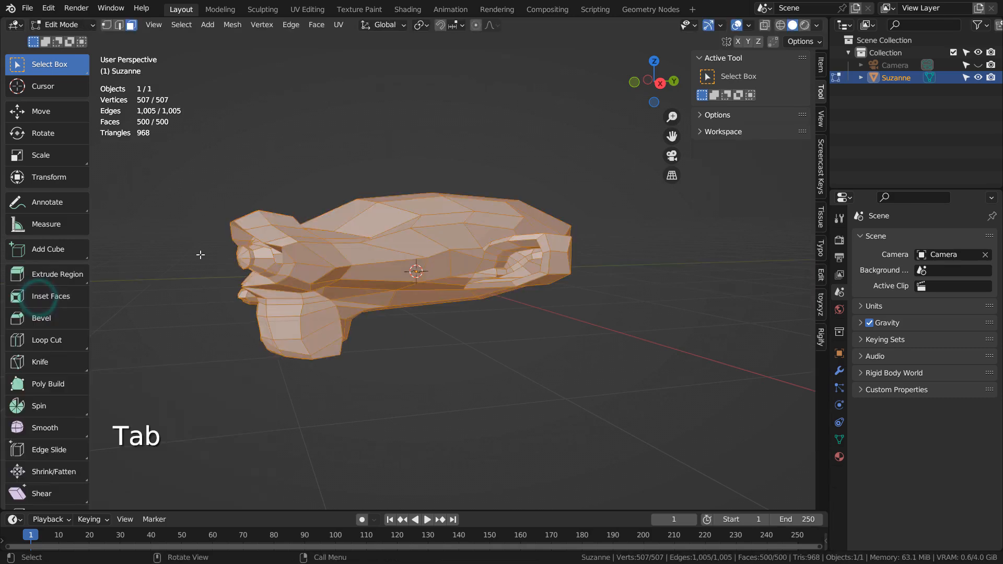
middle_click_drag(269, 233, 412, 313)
key("1")
key("2")
key("1")
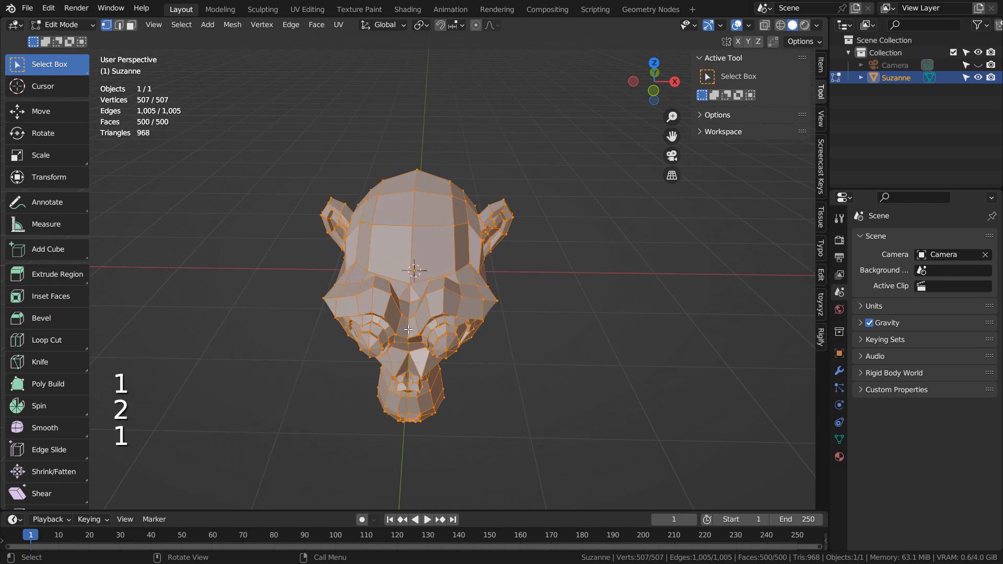
left_click(412, 282)
Try to move the selected forehead vertex alone along the global Y axis.
middle_click_drag(597, 394, 537, 391)
key("g")
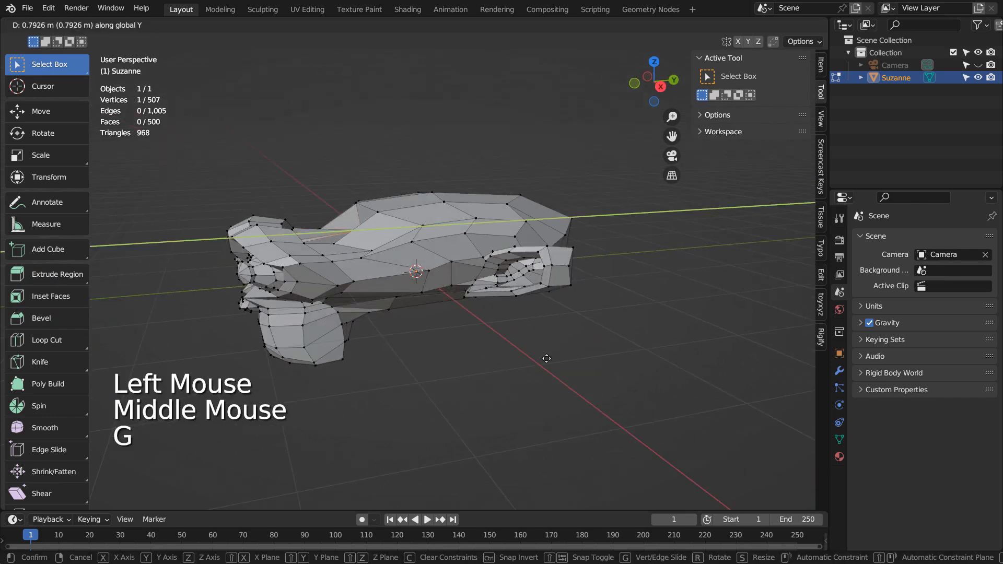
left_click(537, 361)
key("ctrl+z")
Enable proportional editing and twist the face around the global Y axis from the forehead vertex, with a falloff size of about 2.14.
left_click(480, 25)
key("g")
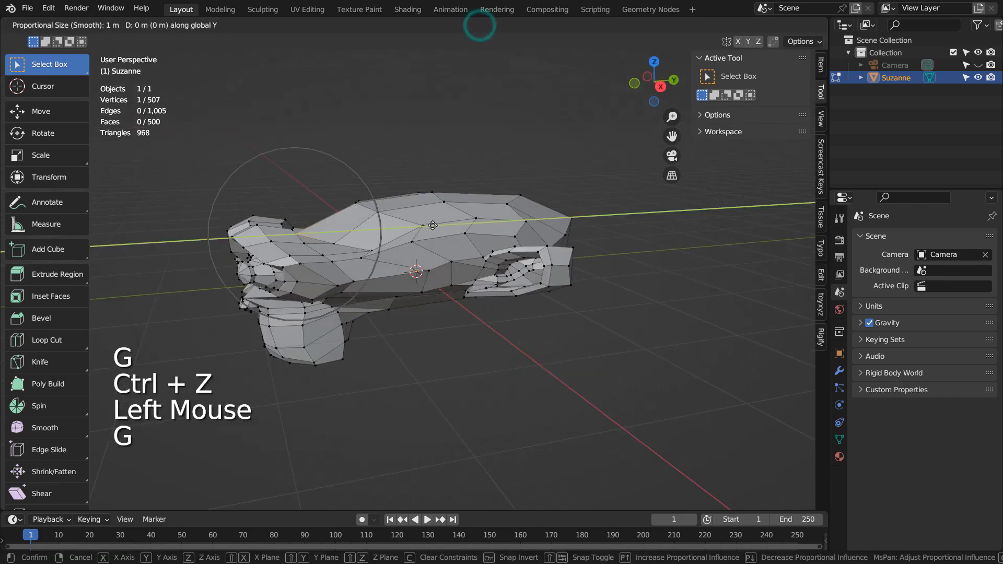
key("y")
scroll(485, 211, "down", 4)
scroll(486, 209, "down", 3)
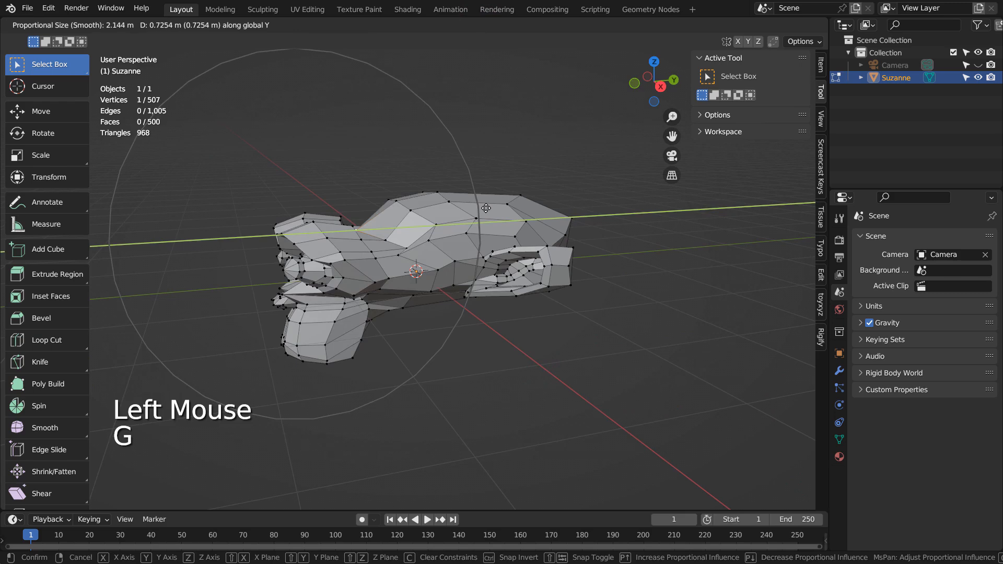
key("r")
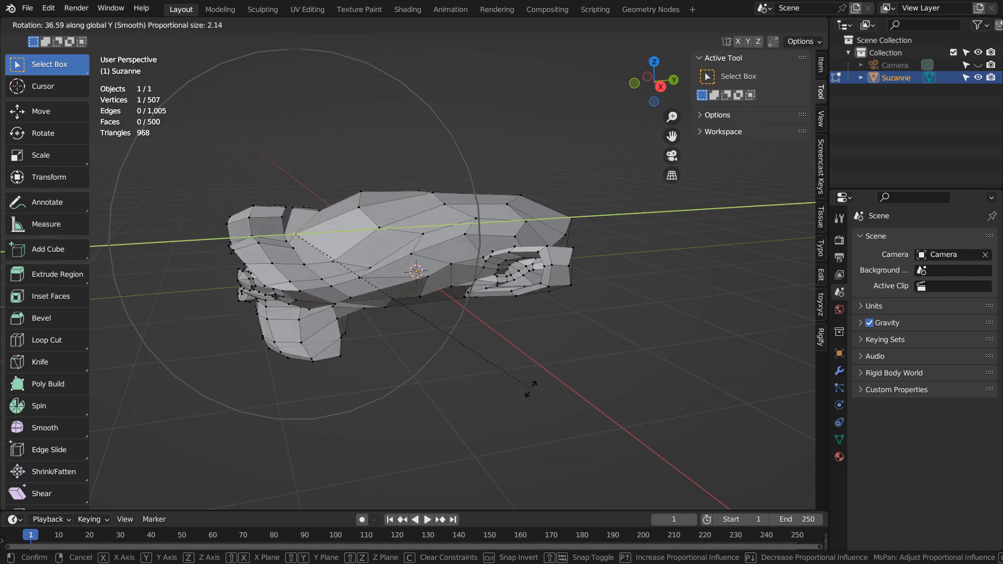
left_click(472, 117)
Move the forehead vertex about 0.78 m along Y with a smooth proportional size of about 3.45.
middle_click_drag(473, 117, 327, 319)
key("g")
key("y")
scroll(428, 266, "down", 5)
left_click(390, 289)
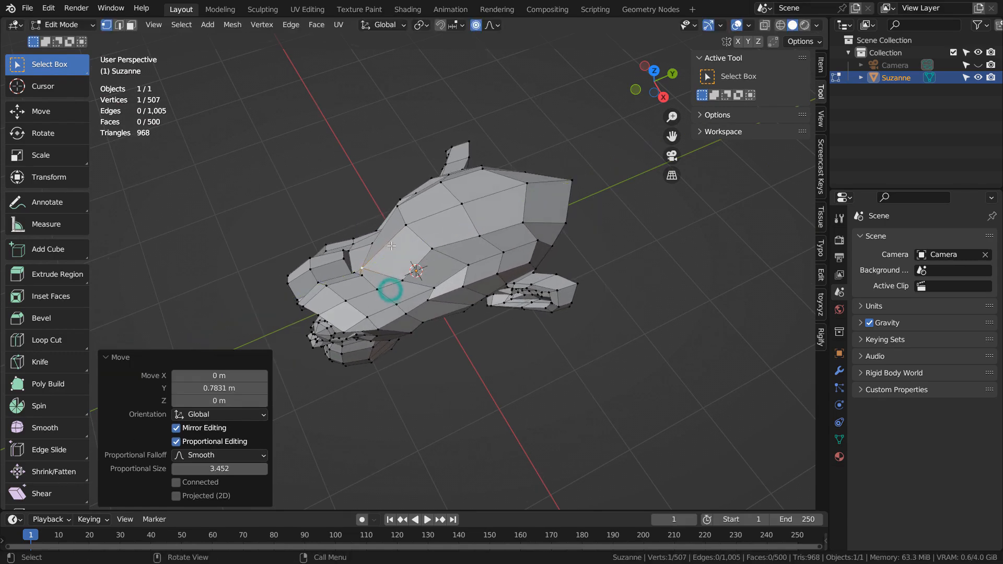
Move a vertex higher on the top of the head about 1 m along Y, using a proportional size of about 1.95.
left_click(405, 226)
key("g")
key("y")
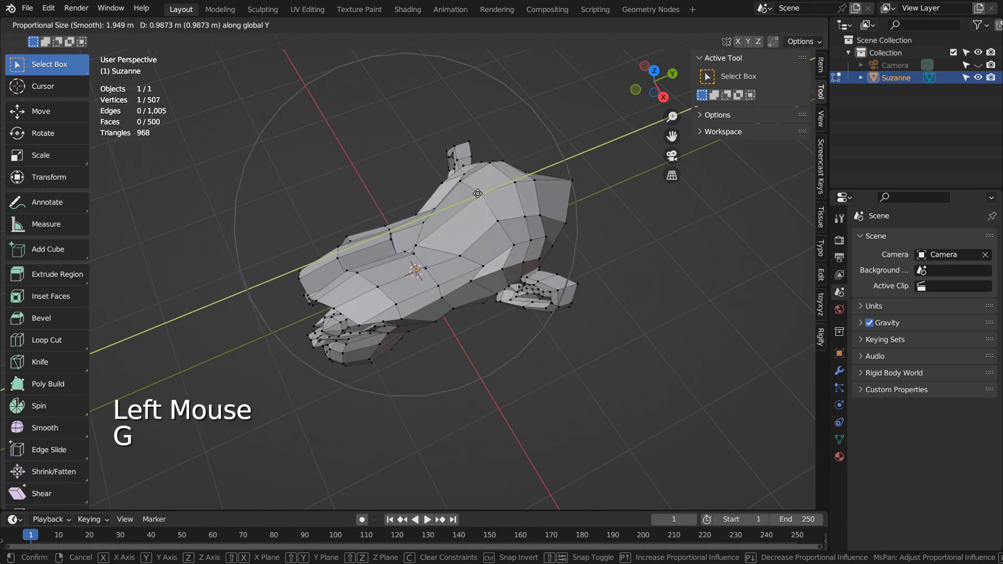
key("Tab")
Select one vertex on each eye and move them about 0.4 m along Y with a proportional size of 1.
middle_click_drag(458, 194, 397, 298)
key("Tab")
left_click(324, 264)
left_click(327, 286, "shift")
key("g")
scroll(512, 309, "up", 7)
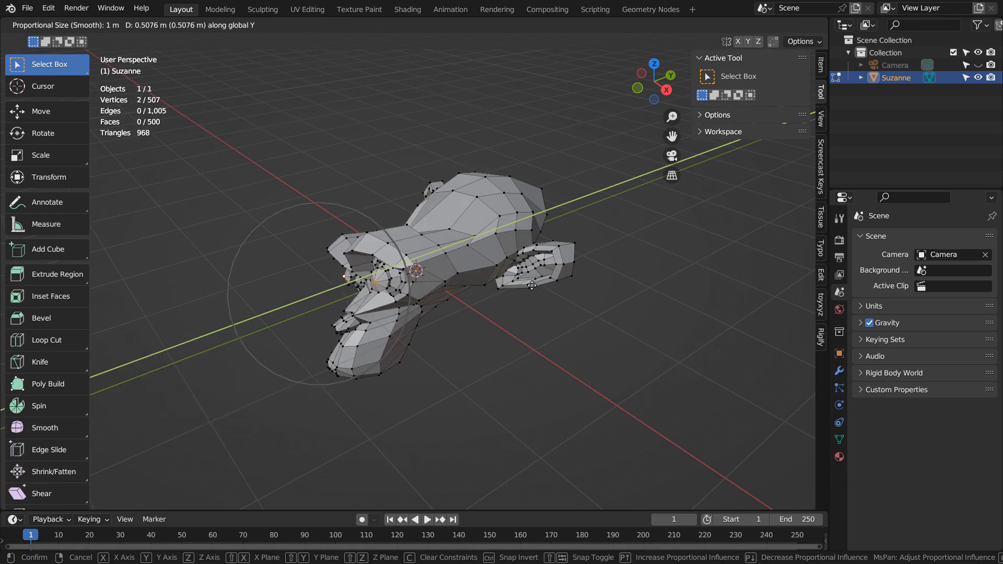
left_click(523, 286)
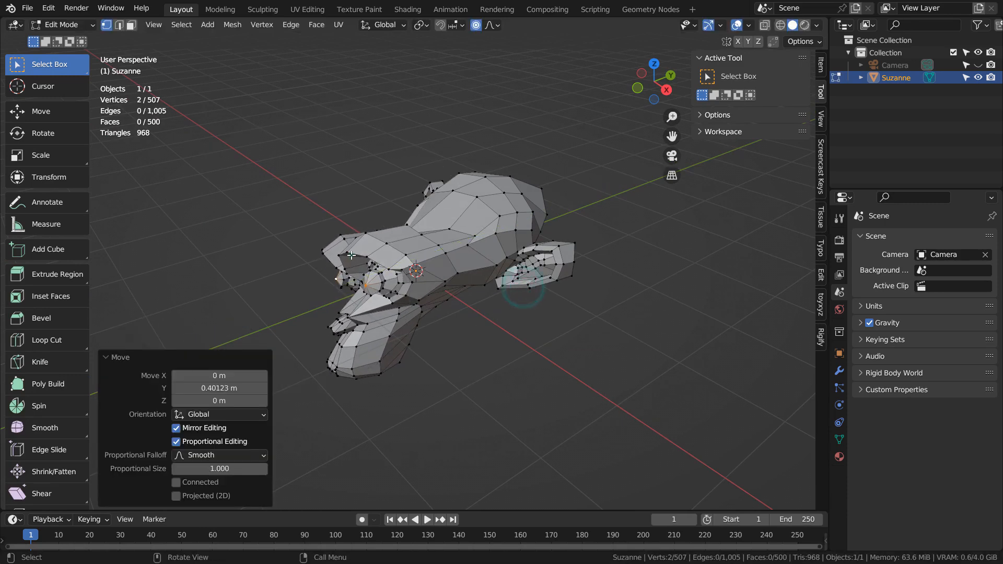
Push two brow vertices back along Y with a proportional size of about 0.51, and return to Object Mode.
left_click(351, 254)
left_click(324, 255, "shift")
key("g")
key("y")
scroll(445, 228, "up", 3)
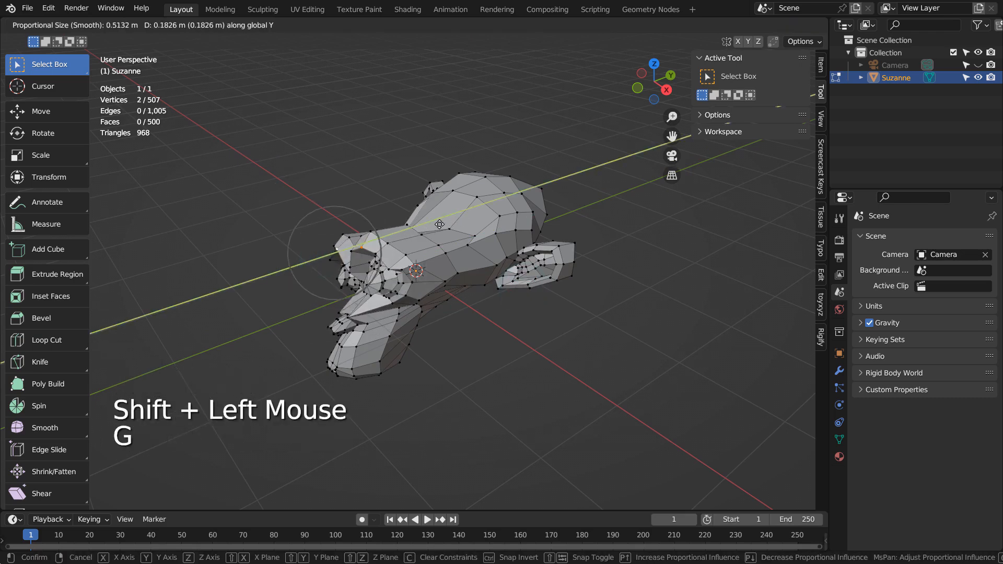
key("Tab")
Add a cylinder at the origin and scale it uniformly to about 0.288.
middle_click_drag(439, 331, 459, 313)
scroll(471, 320, "down", 3)
key("KP_1")
key("shift+a")
mouse_move(487, 295)
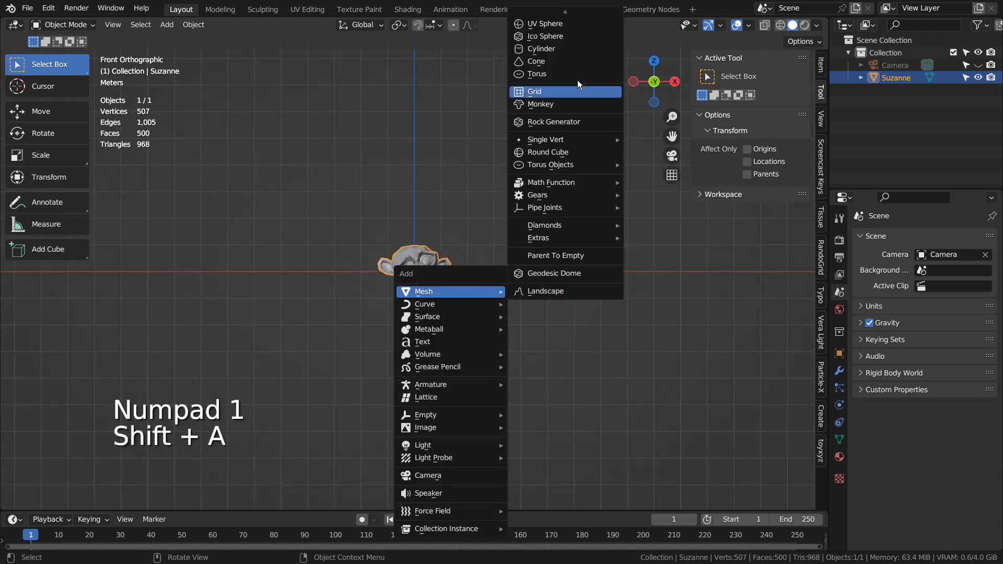
left_click(541, 49)
key("s")
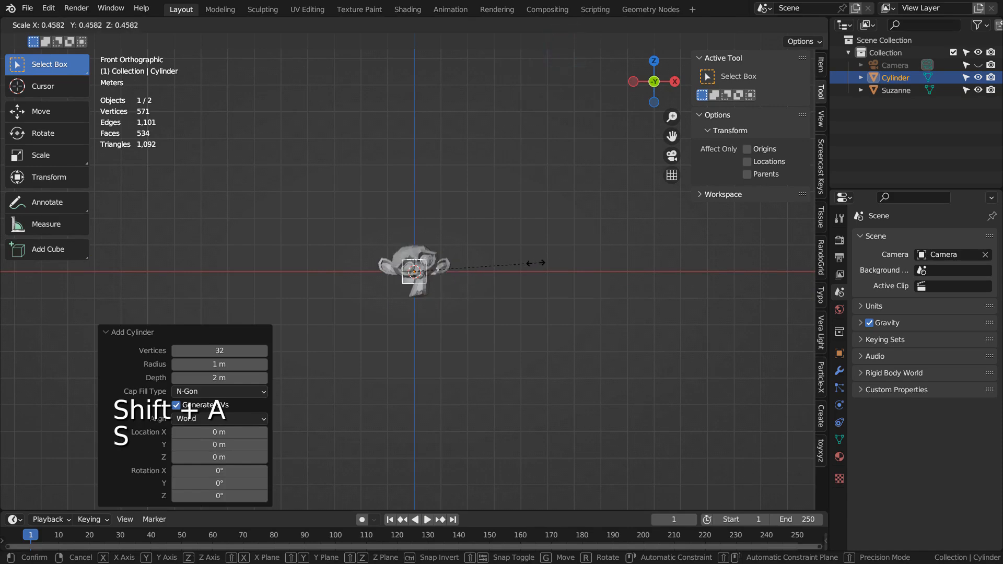
left_click(492, 270)
Stretch the cylinder along Z by a factor of about 7.05 to form a long thin post.
key("s")
key("z")
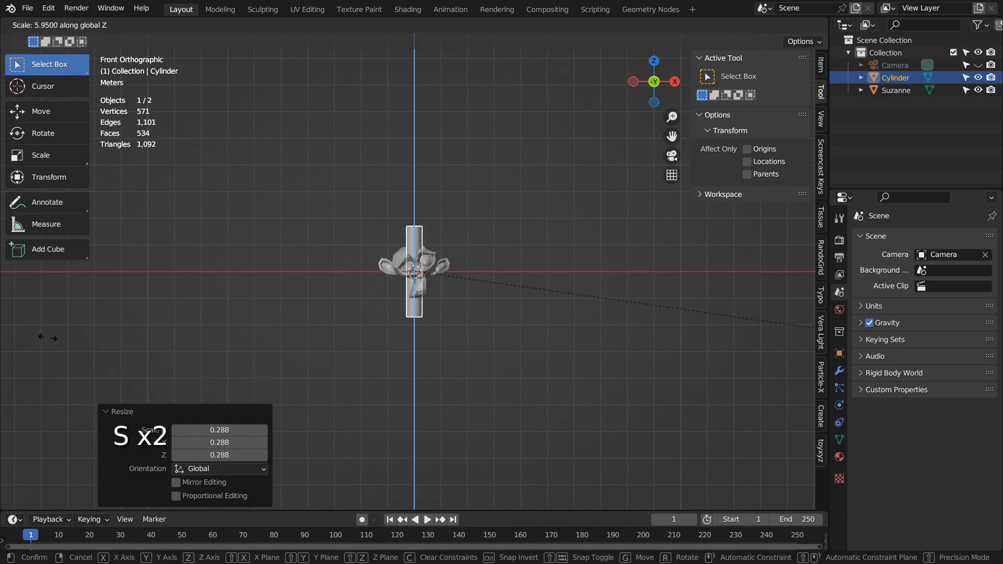
left_click(125, 354)
In the right side view, tilt the cylinder and place it as a neck slanting down from the back of the head.
key("KP_3")
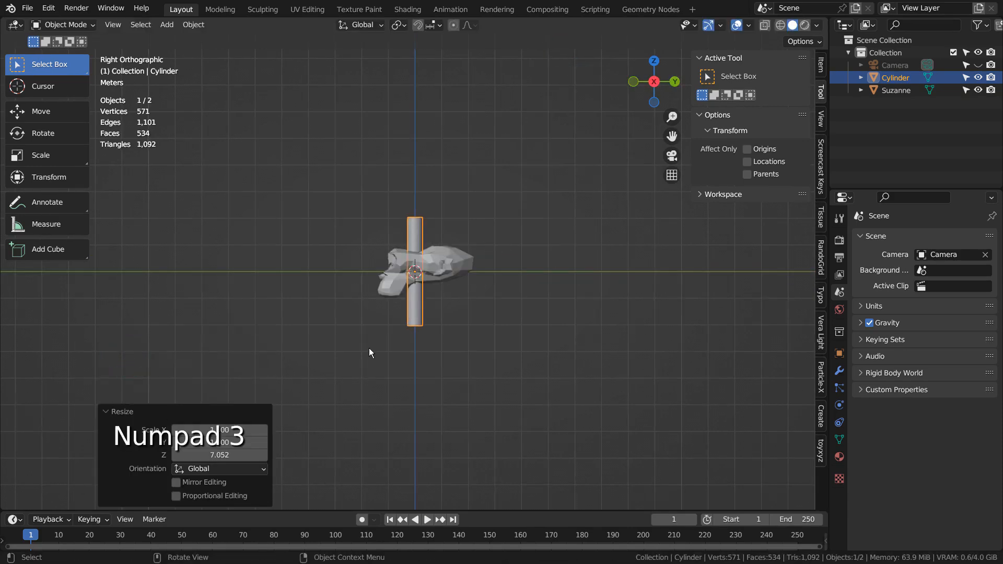
key("r")
left_click(601, 315)
key("g")
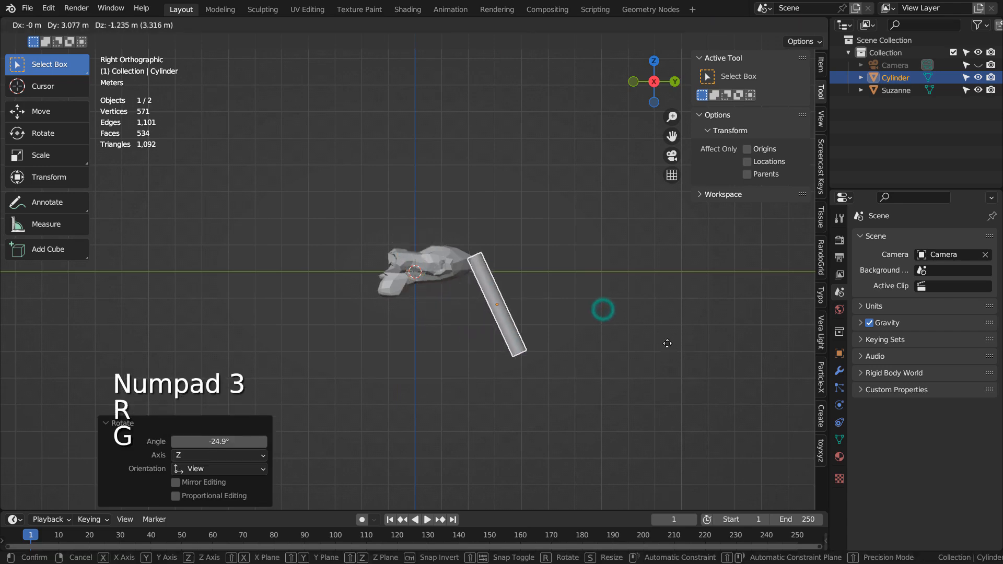
left_click(650, 348)
key("r")
left_click(662, 305)
key("g")
left_click(663, 303)
Duplicate the neck cylinder, rotate the copy about -52 degrees to horizontal, and place it at the neck's lower end as the body.
key("shift+d")
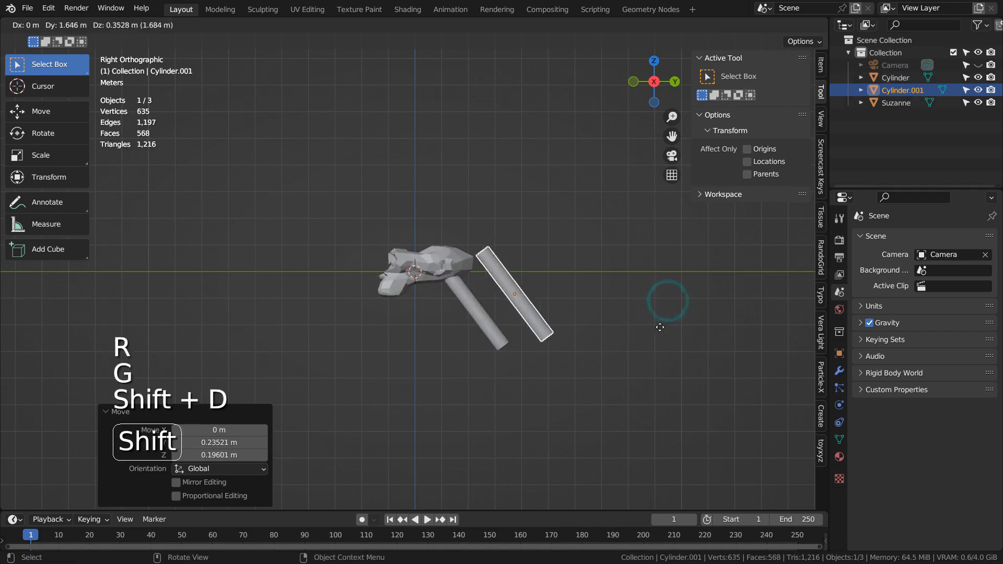
left_click(672, 355)
key("r")
left_click(630, 248)
key("g")
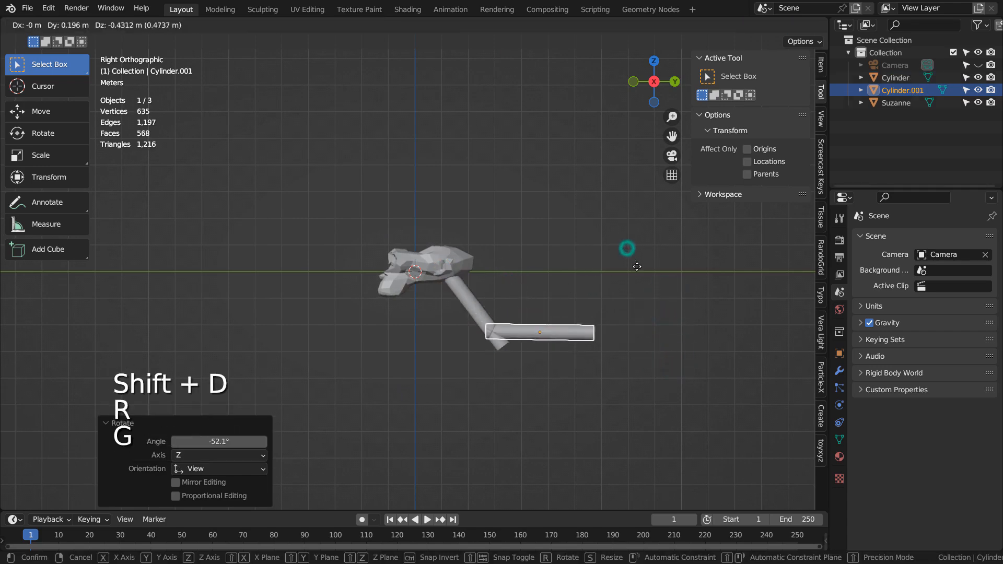
left_click(641, 272)
Scale the body cylinder up by about 2.03 and shorten it slightly along Y.
middle_click_drag(579, 372, 553, 390)
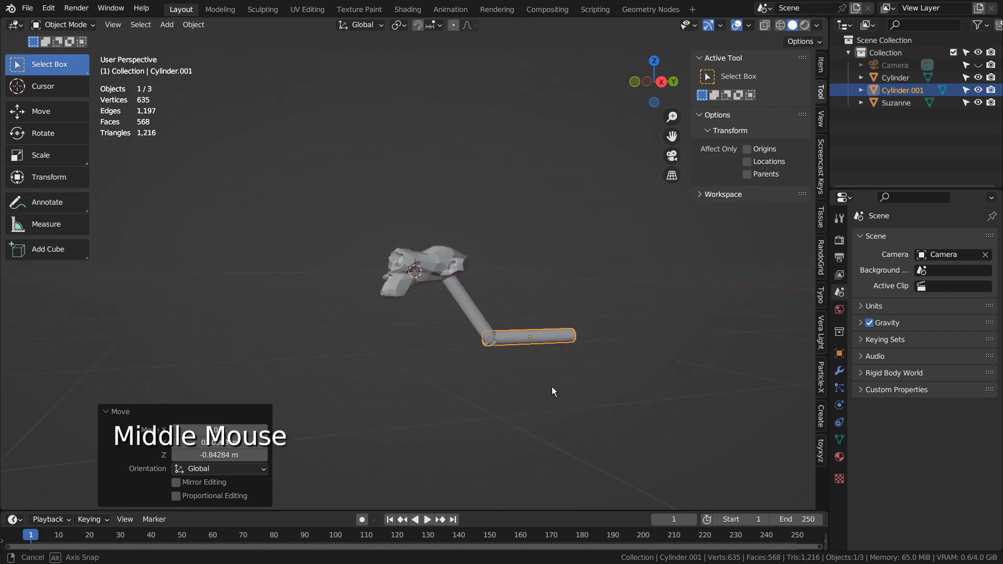
key("s")
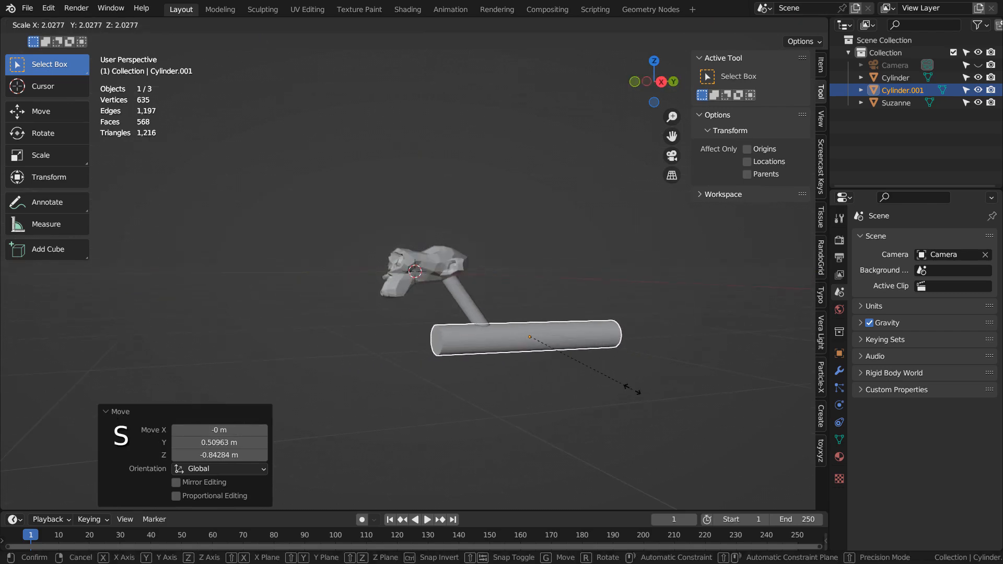
left_click(631, 390)
middle_click_drag(632, 390, 692, 406)
key("s")
key("y")
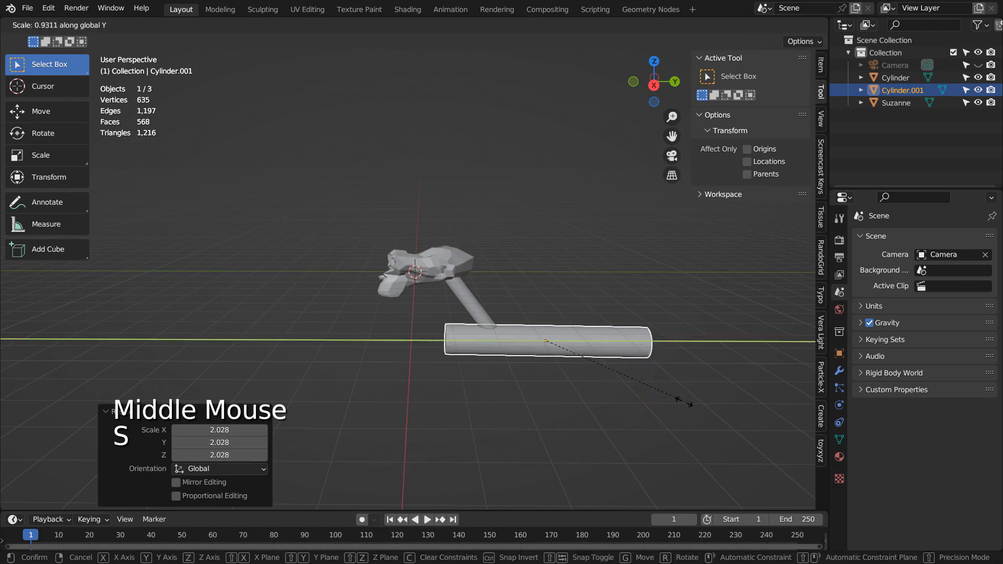
left_click(624, 396)
Duplicate the neck cylinder in the front view, rotate the copy about -25 degrees, and place it below the body as a splayed leg.
middle_click_drag(623, 397, 504, 351)
left_click(462, 297)
key("KP_1")
key("shift+d")
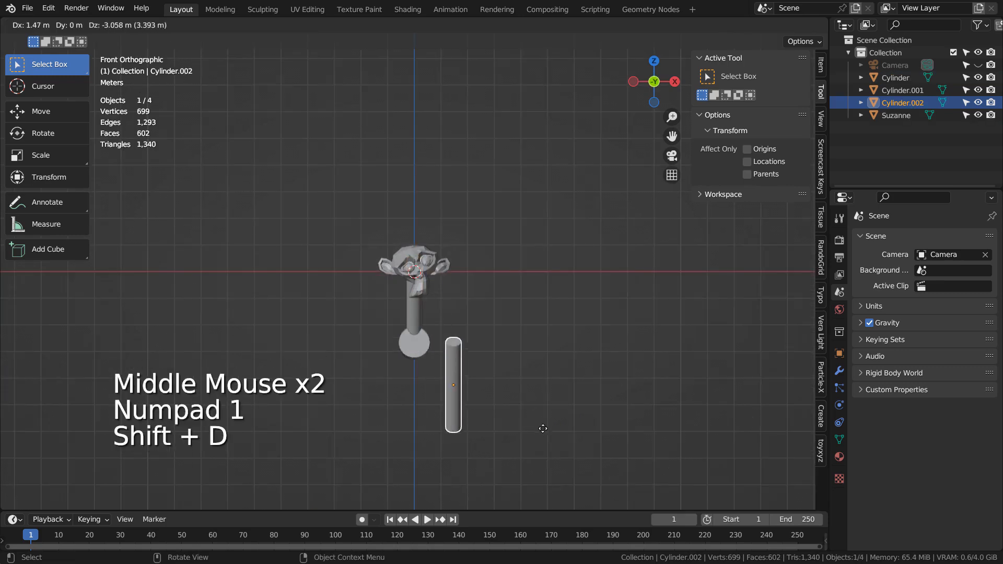
left_click(515, 435)
key("r")
left_click(528, 392)
key("g")
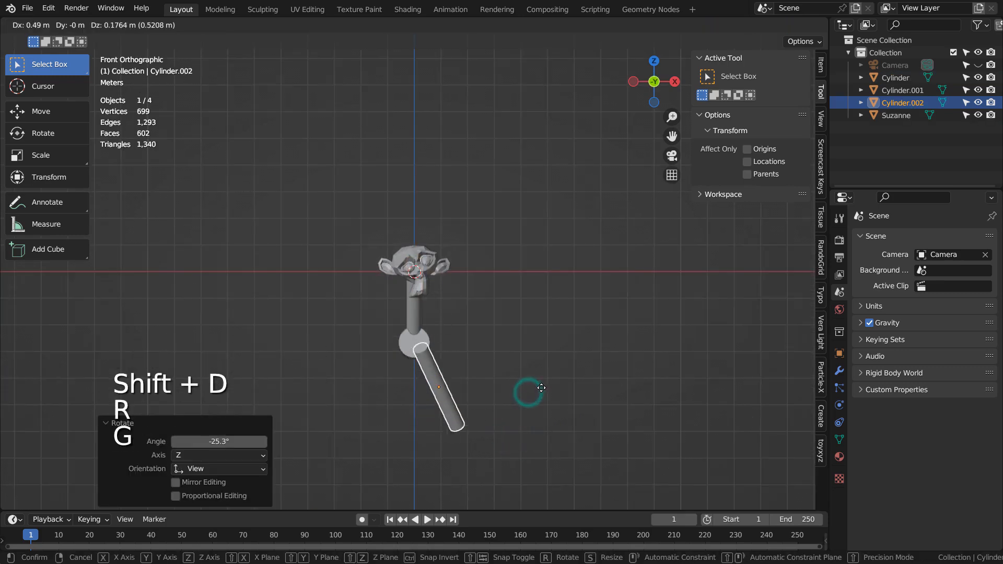
left_click(543, 385)
Shift the leg along Y under the body, rotate it about 56 degrees in side view, and position it beneath the body's front end.
middle_click_drag(544, 386, 492, 458)
key("g")
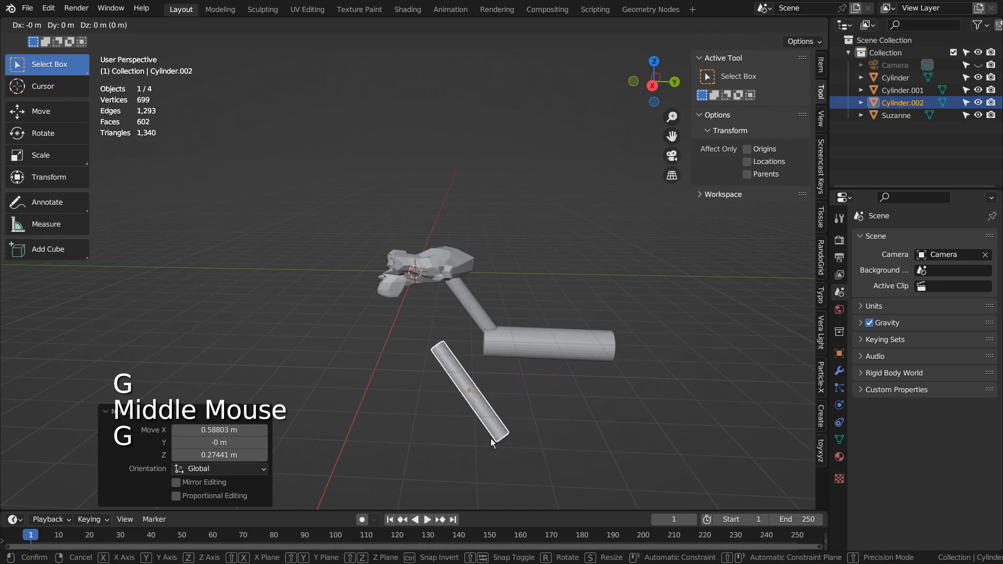
key("y")
left_click(550, 437)
key("KP_3")
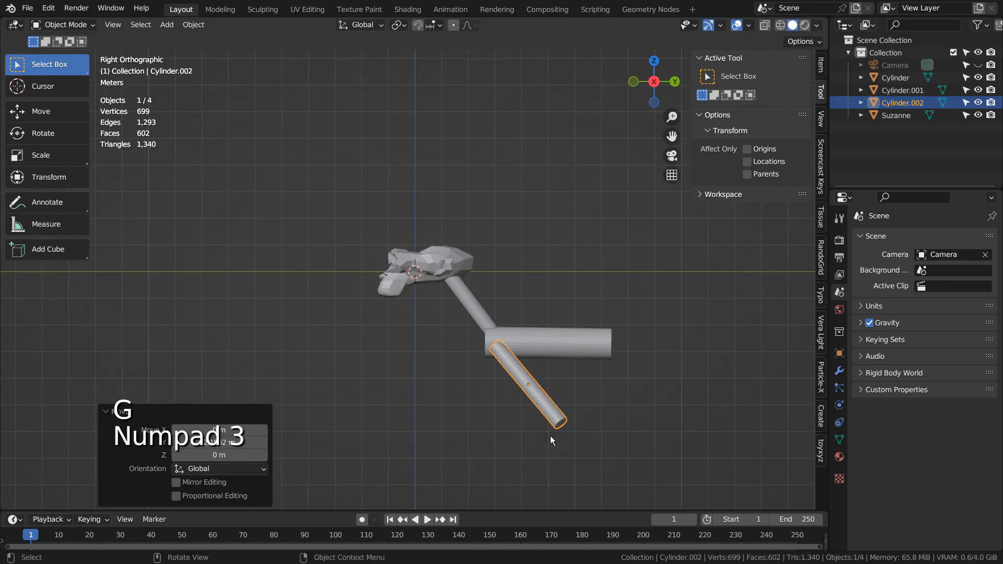
key("r")
left_click(485, 450)
key("g")
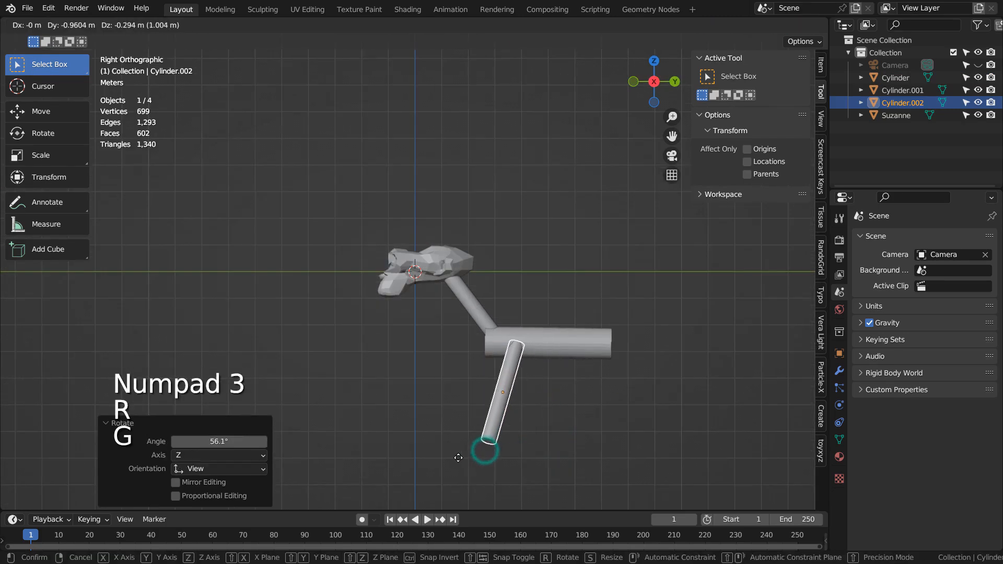
left_click(446, 460)
Duplicate the front leg as a hind leg, then tilt it and position it under the body's rear end.
key("shift+d")
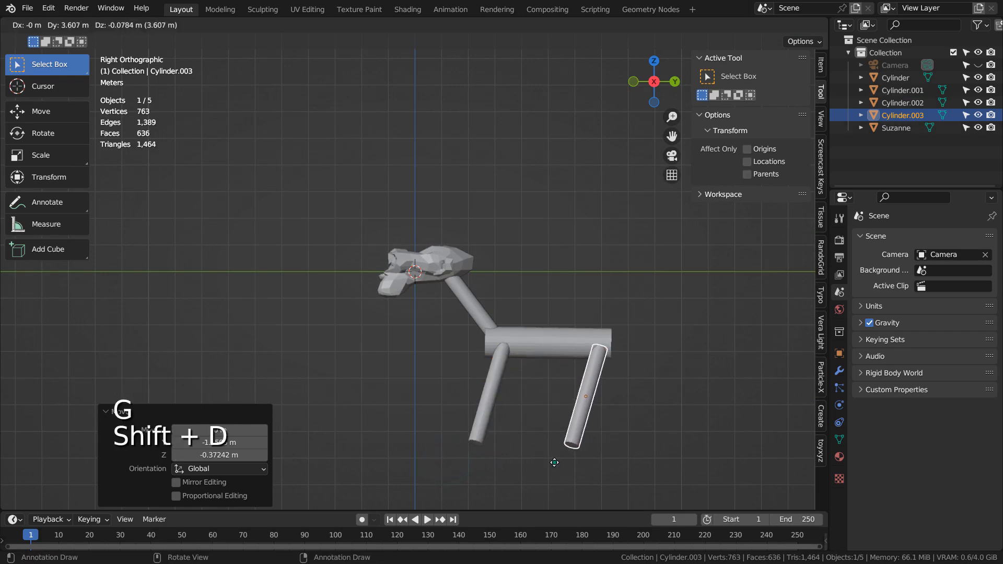
left_click(554, 462)
key("r")
left_click(589, 441)
key("g")
left_click(600, 443)
Select both legs and set their origins to the 3D cursor.
middle_click_drag(600, 444, 477, 417)
left_click(475, 407, "shift")
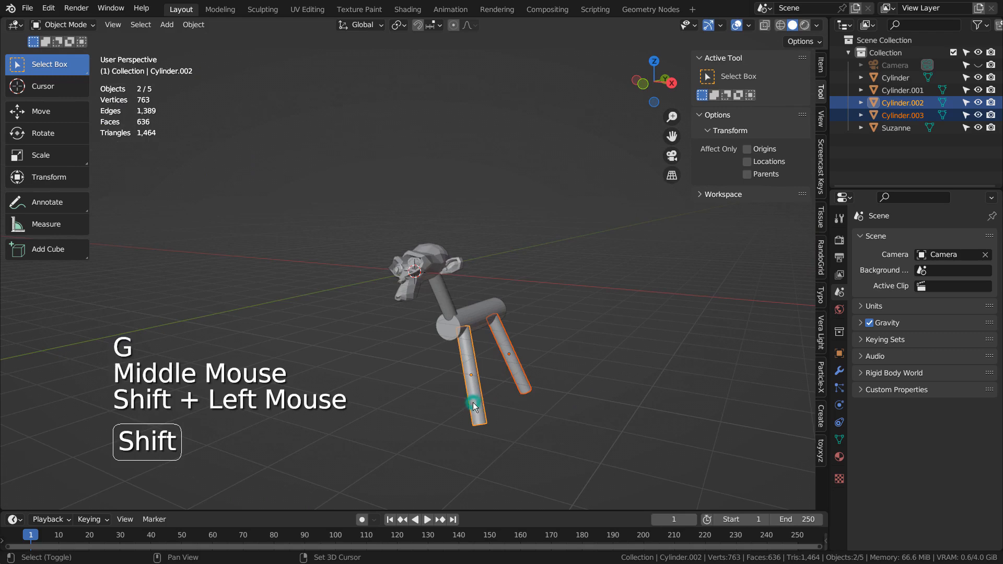
left_click(190, 30)
mouse_move(240, 51)
left_click(376, 78)
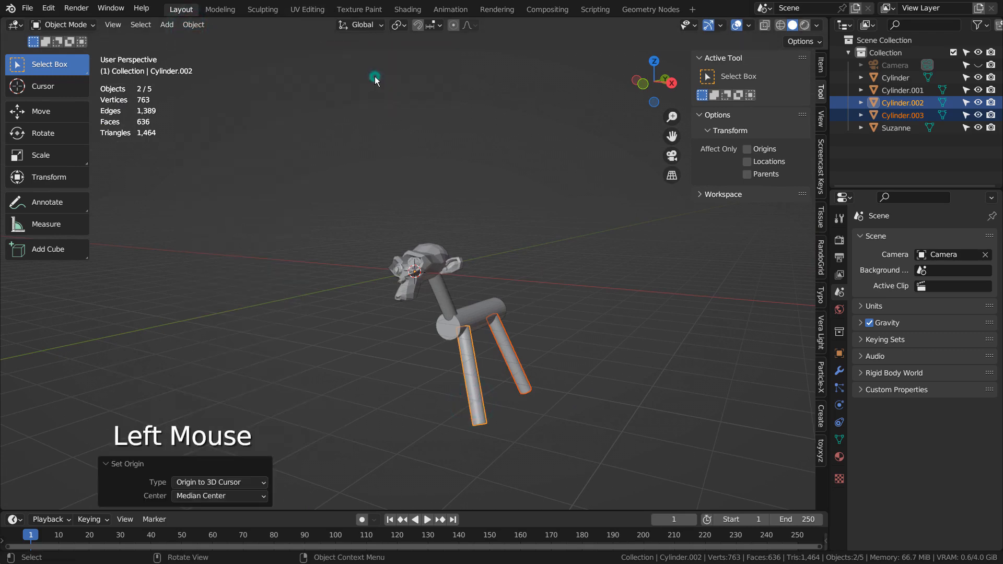
Add a Mirror modifier on the X axis to the front leg.
left_click(839, 372)
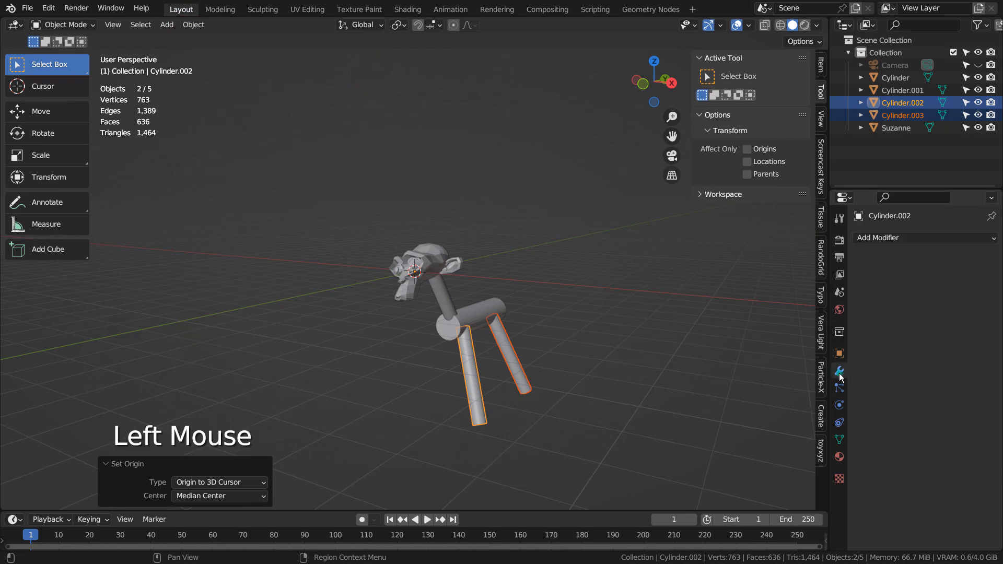
left_click(896, 240)
left_click(797, 378)
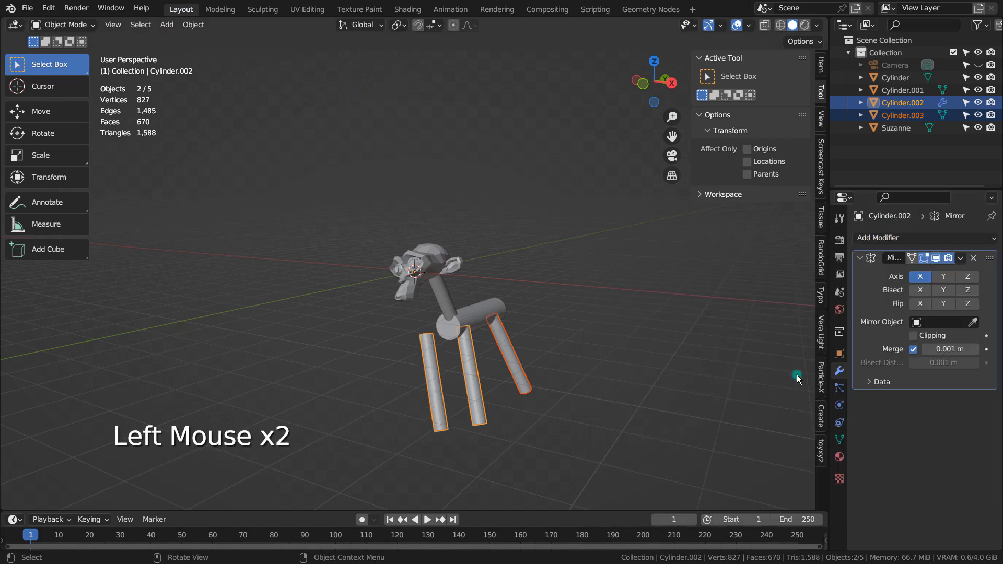
Join both legs into one mirrored object and apply all its transforms: location, rotation and scale.
key("ctrl+j")
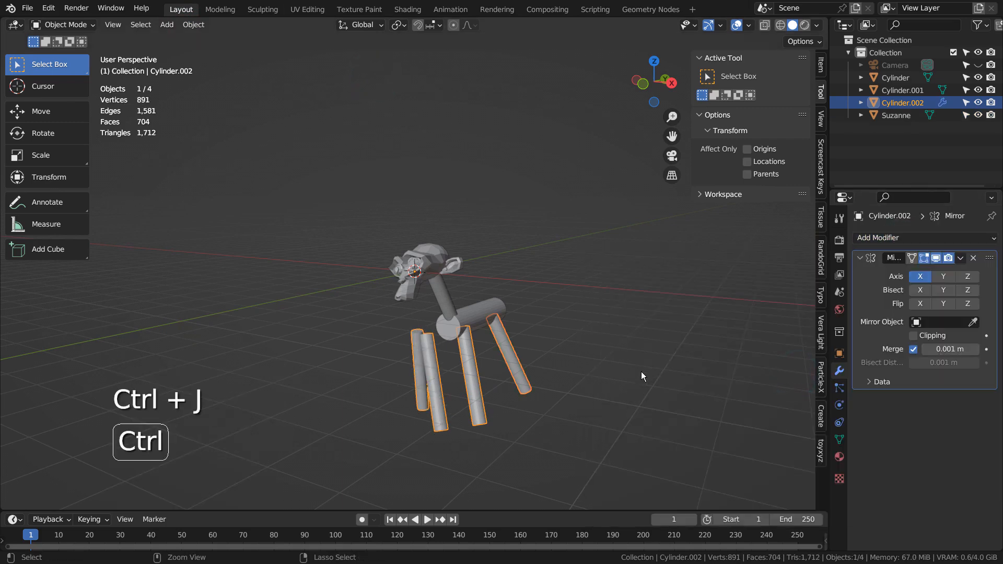
key("ctrl+a")
left_click(640, 408)
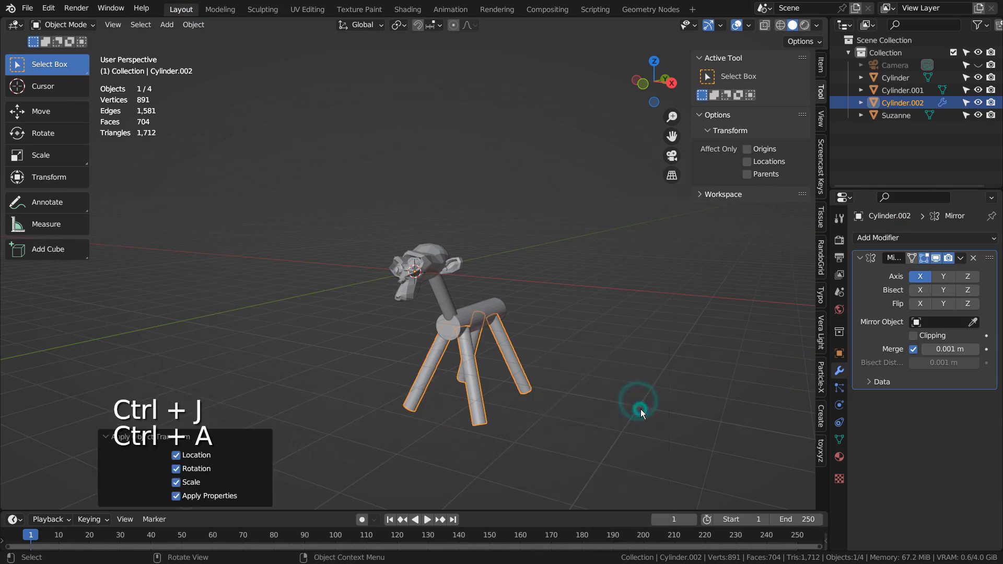
Align the camera to a front three-quarter view of the creature and fly it back to fit more of the body.
left_click(496, 417)
middle_click_drag(497, 418, 590, 372)
scroll(519, 439, "up", 2)
scroll(535, 396, "up", 2)
scroll(559, 382, "down", 2)
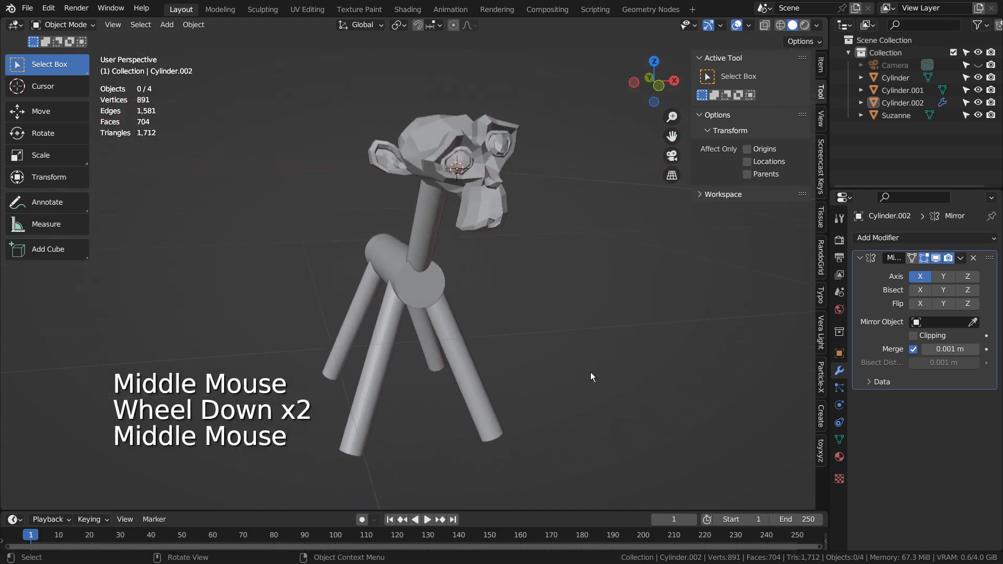
key("ctrl+alt+KP_0")
key("shift+grave")
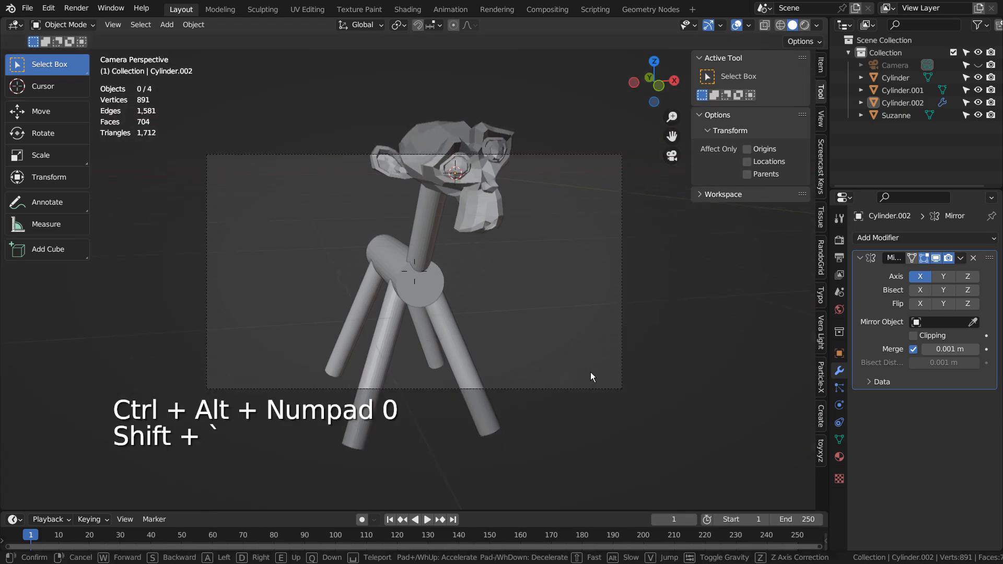
key("s")
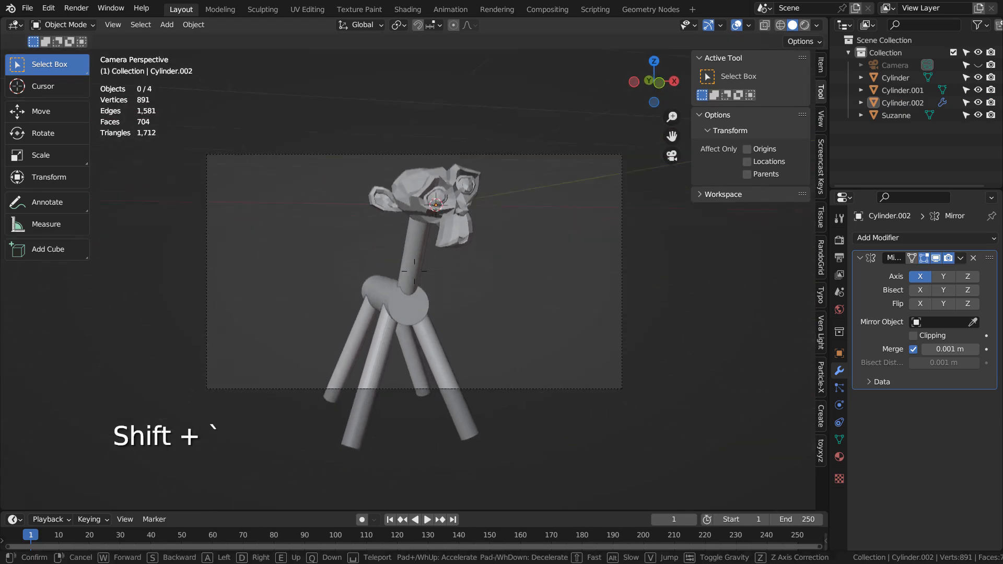
key("w")
key("q")
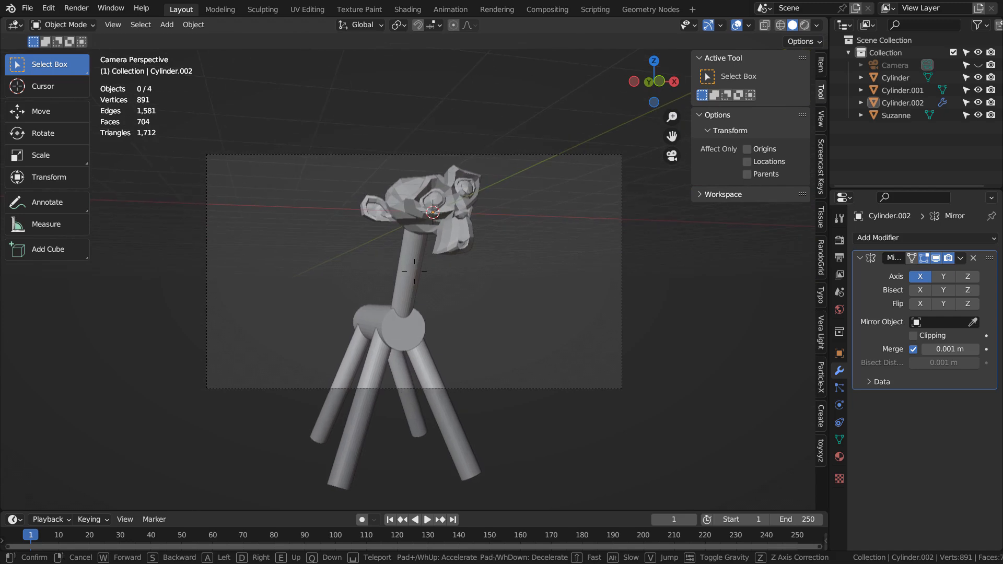
left_click(590, 366)
Lower the monkey head along the Z axis so it sits partway down the neck cylinder.
left_click(459, 229)
key("g")
key("z")
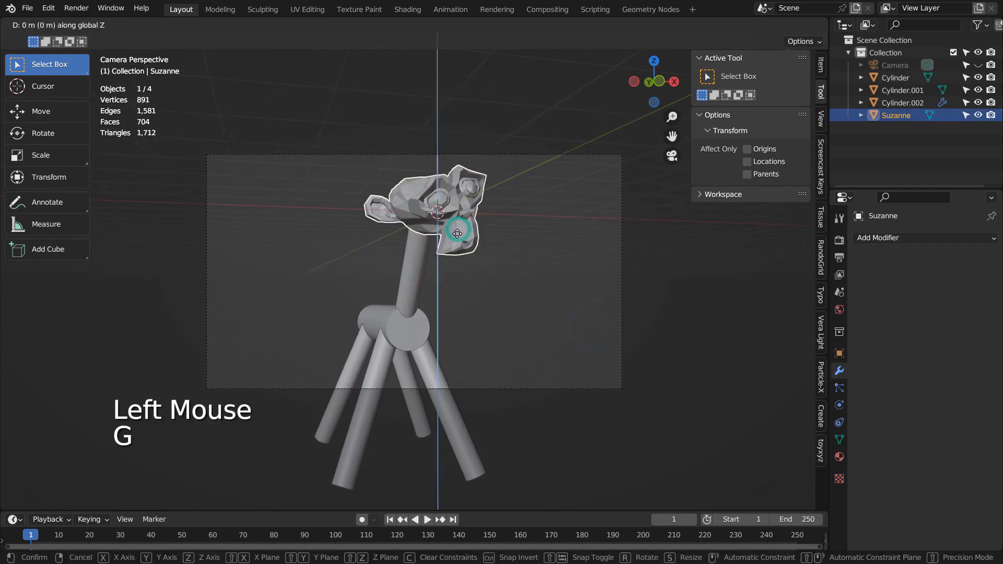
left_click(443, 260)
Shorten the neck cylinder by moving its top face down until it is hidden inside the head.
left_click(424, 220)
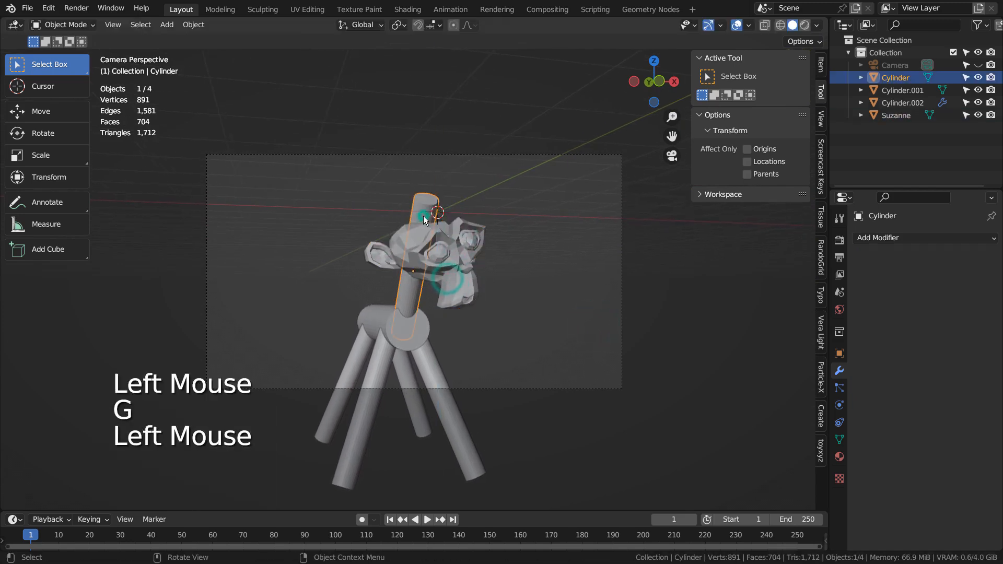
key("Tab")
key("2")
left_click(428, 199)
key("3")
left_click(429, 199)
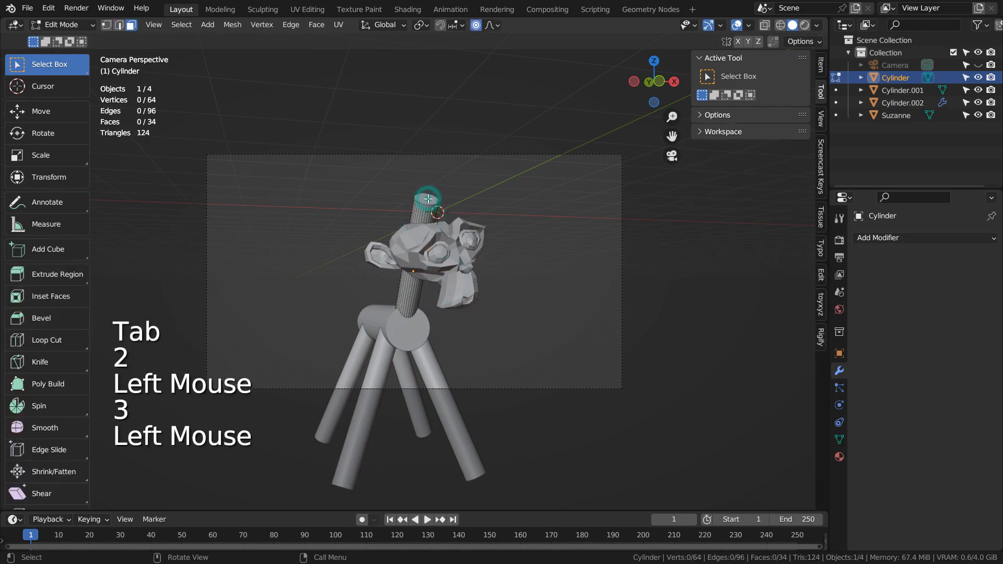
key("g")
key("Tab")
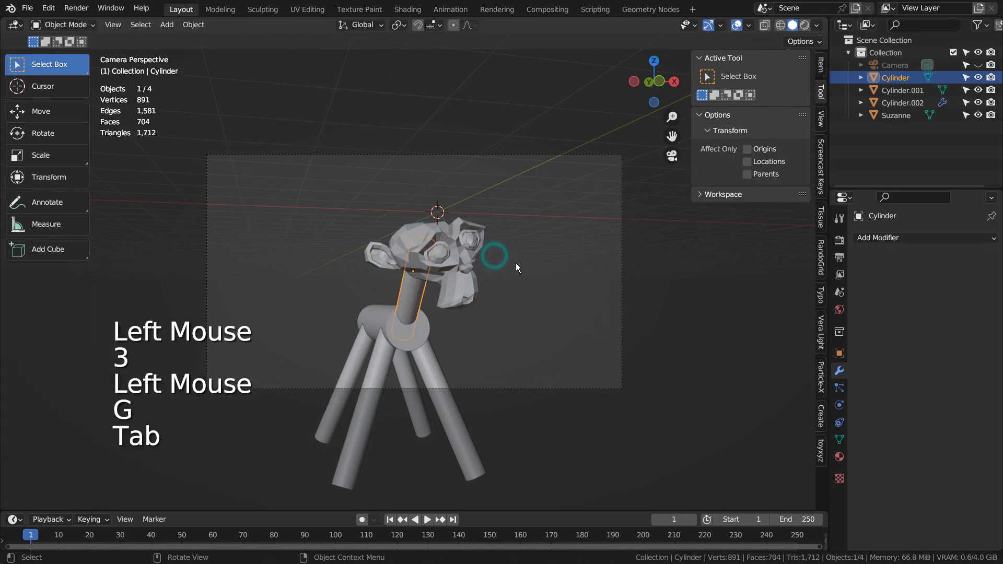
left_click(558, 314)
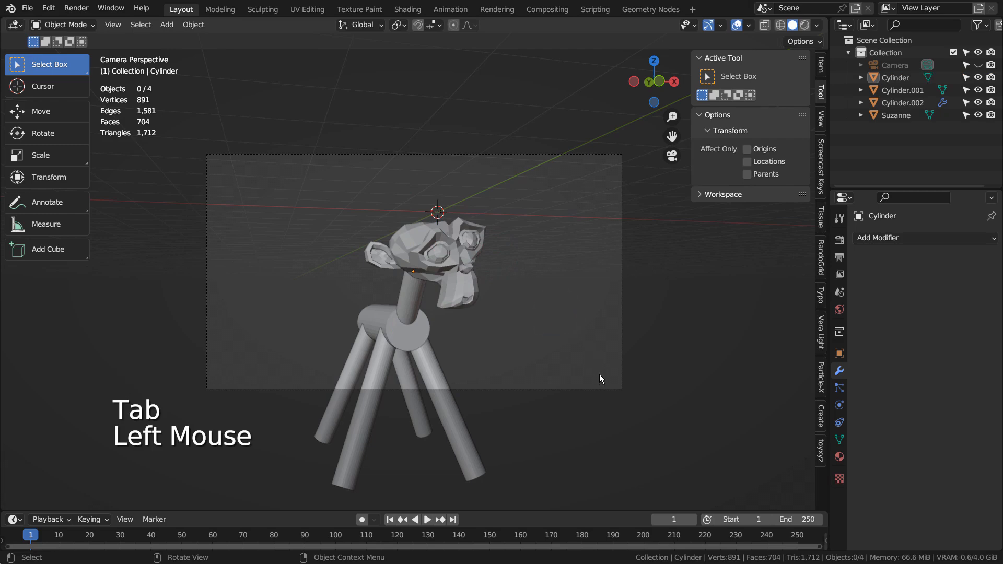
Fly the camera closer to the head and front of the body, then render the image.
key("shift+grave")
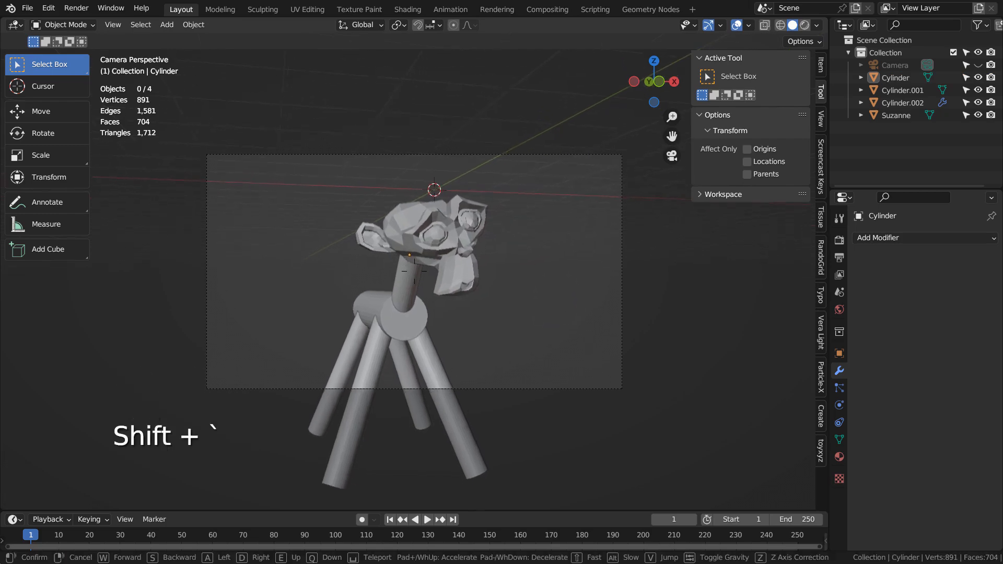
key("w")
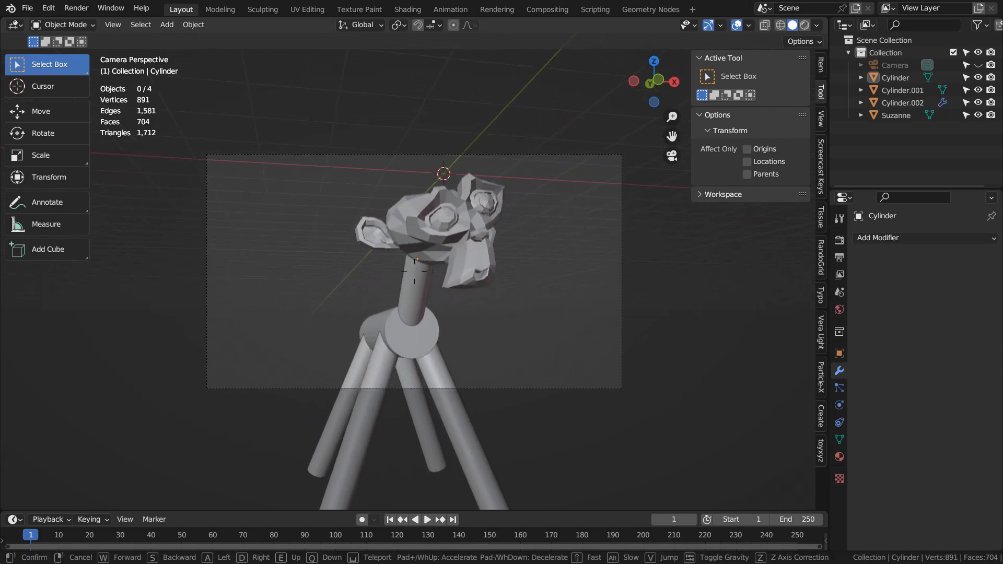
key("d")
key("a")
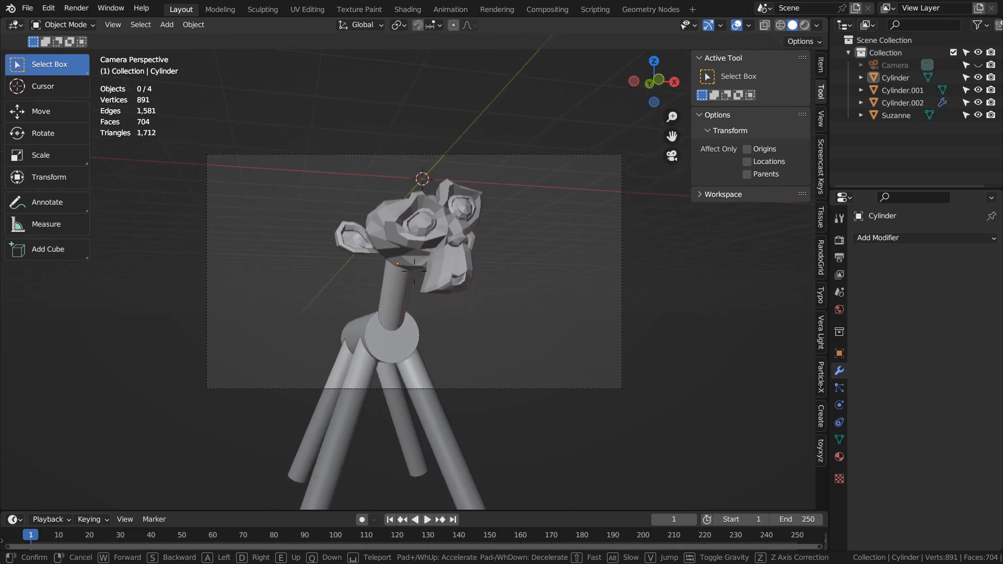
left_click(596, 221)
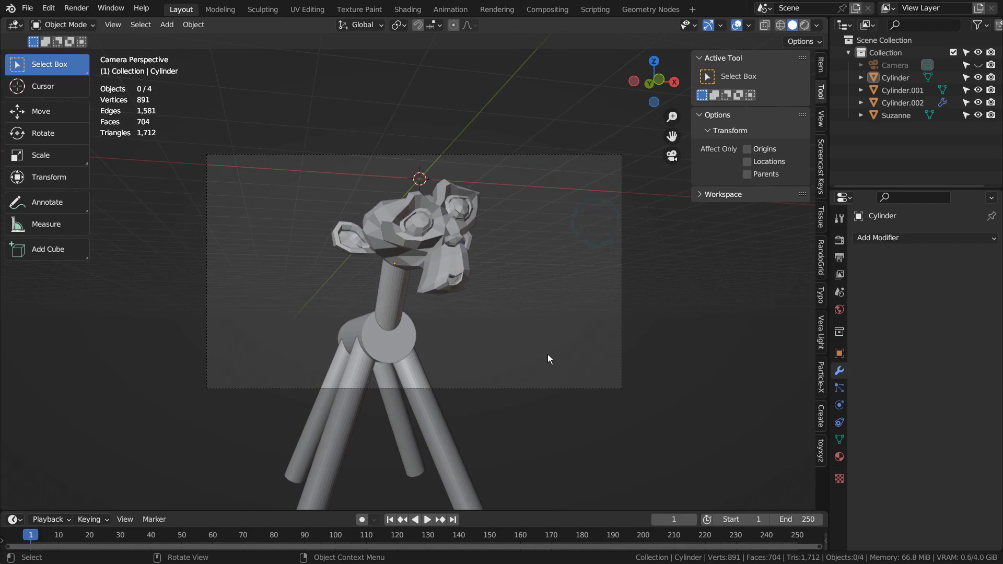
key("F12")
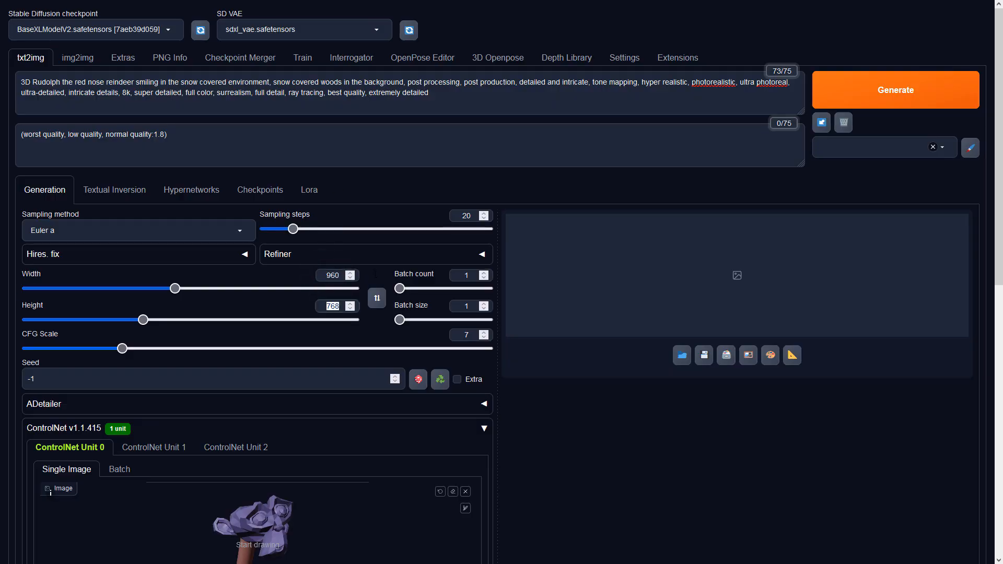
In the Stable Diffusion web UI, set the image height to 540 and ControlNet Unit 0 to Depth with preprocessor none.
left_click(600, 447)
scroll(534, 360, "down", 5)
scroll(417, 293, "down", 3)
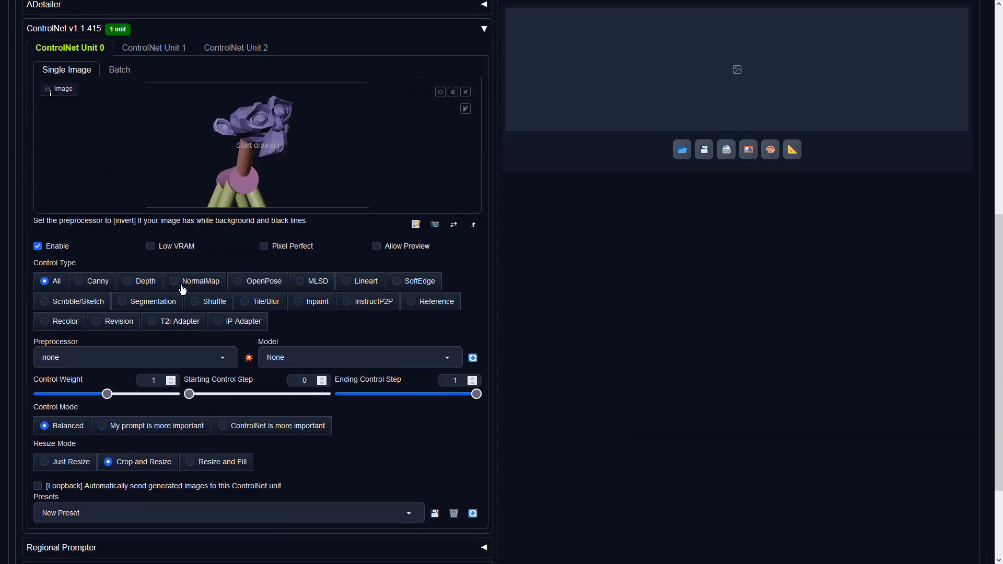
left_click(139, 282)
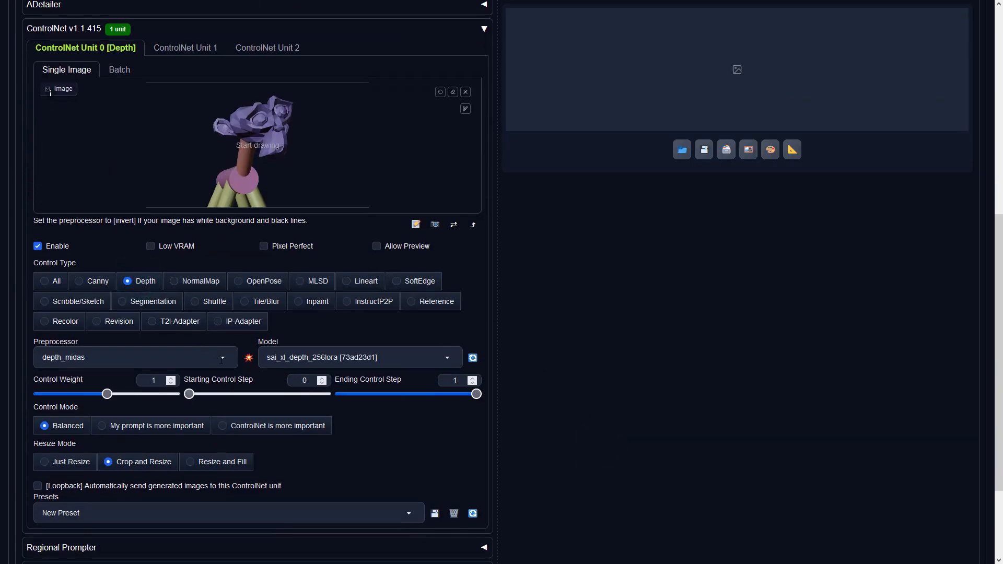
left_click(222, 359)
left_click(55, 293)
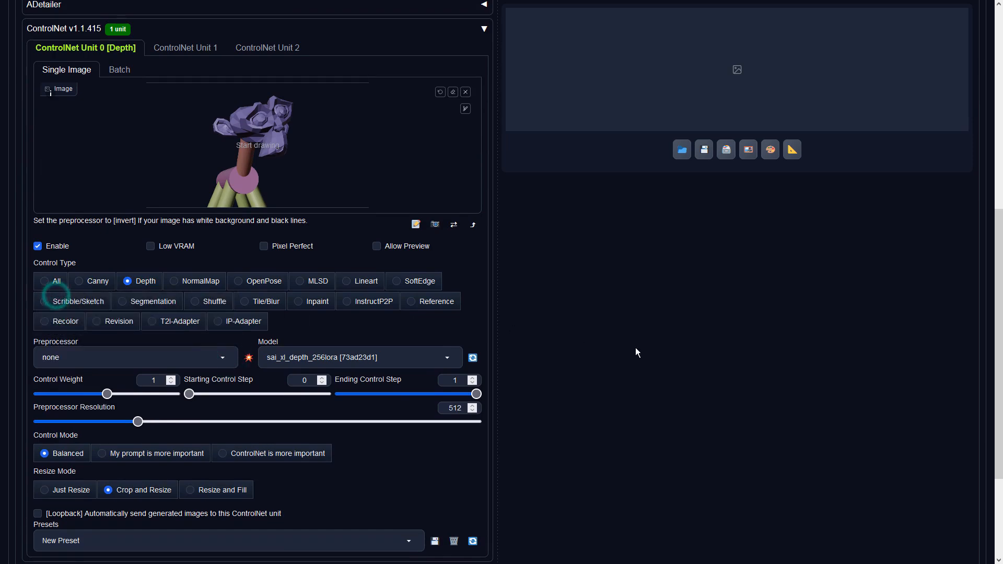
Move the word "smiling" in the prompt so it reads "3D smiling Rudolph the red nose reindeer in the snow covered environment".
scroll(635, 347, "up", 9)
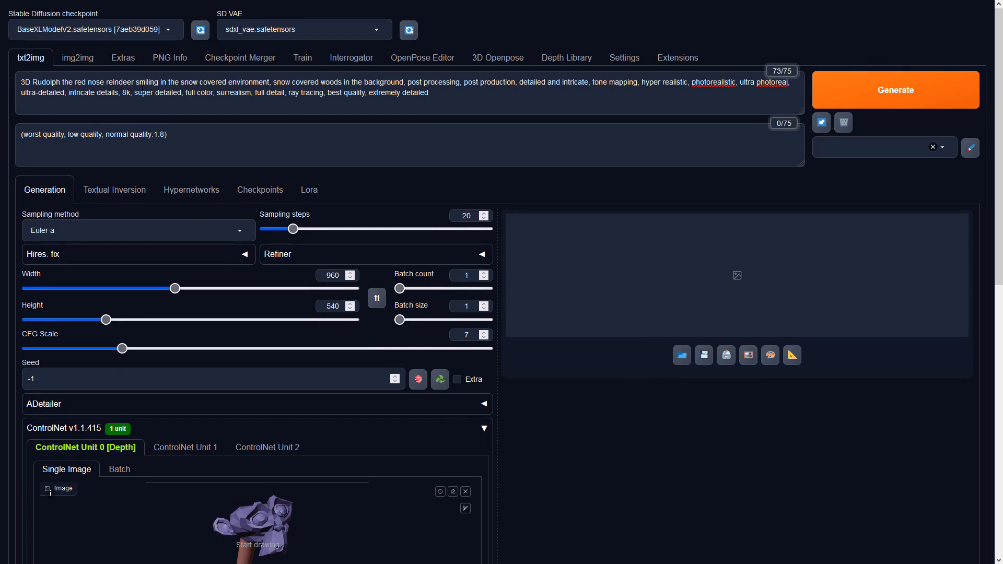
left_click_drag(136, 83, 150, 83)
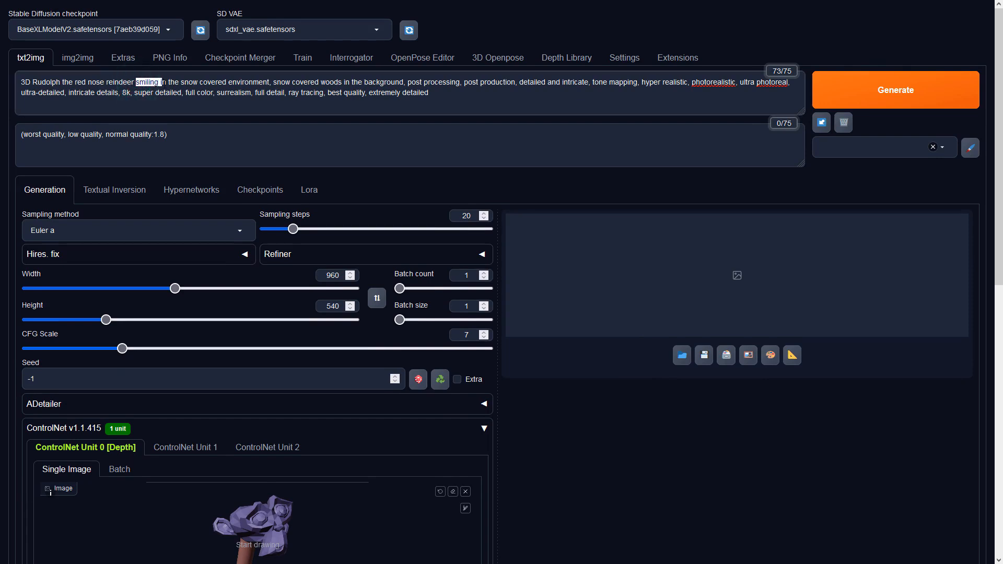
key("BackSpace")
left_click(33, 82)
type("smiling")
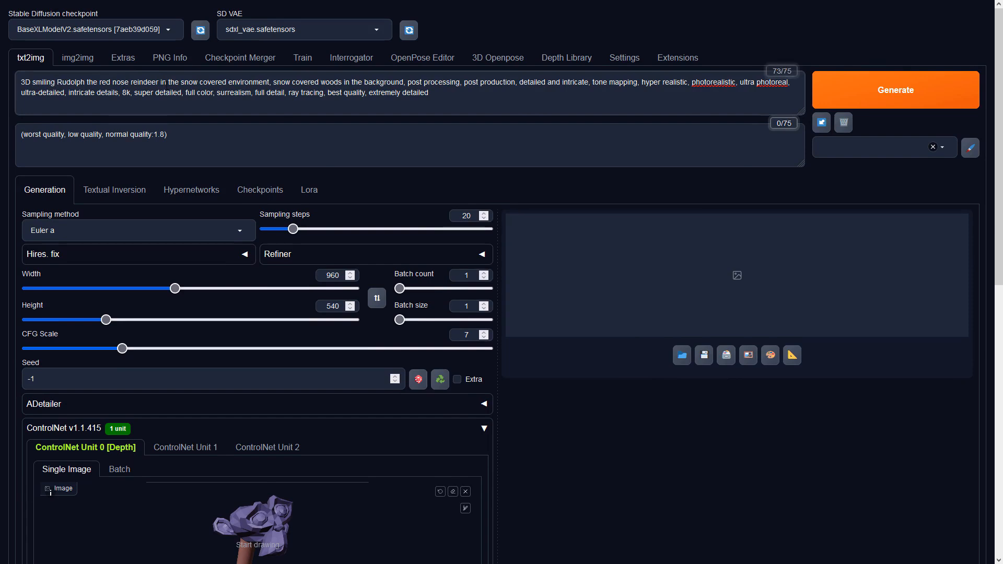
Generate the reindeer image from the depth-guided prompt, check it enlarged, and send it to img2img.
left_click(878, 88)
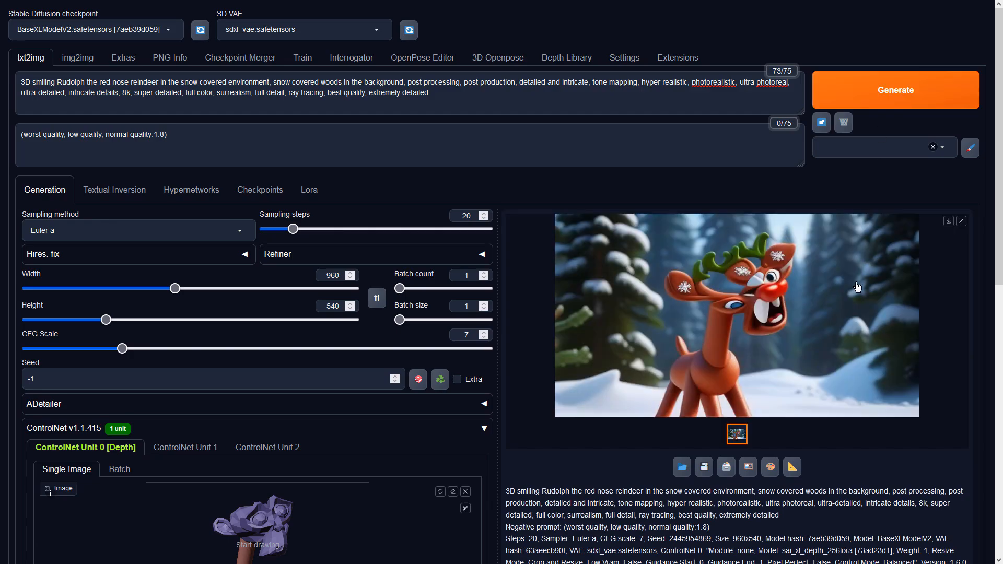
left_click(857, 287)
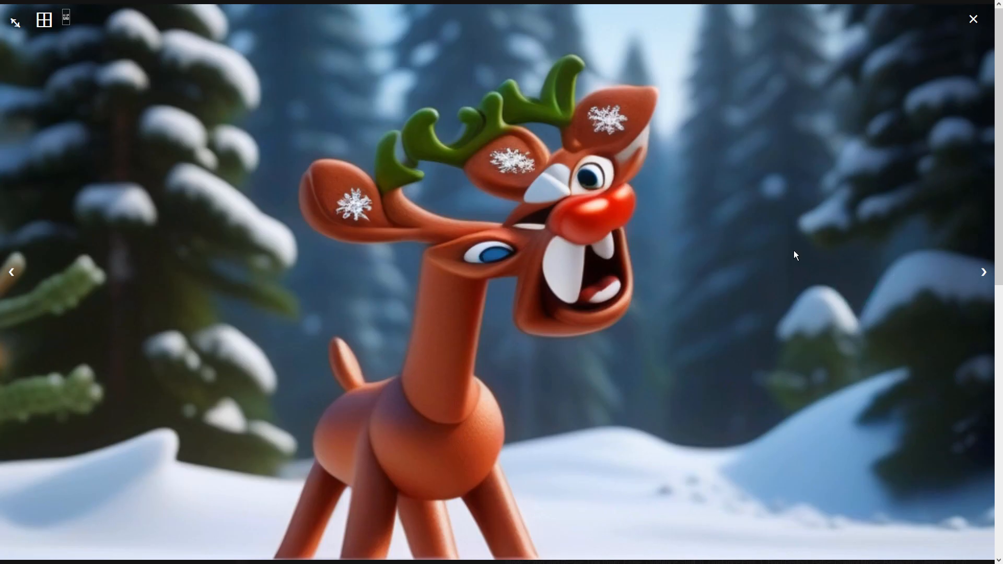
left_click(709, 250)
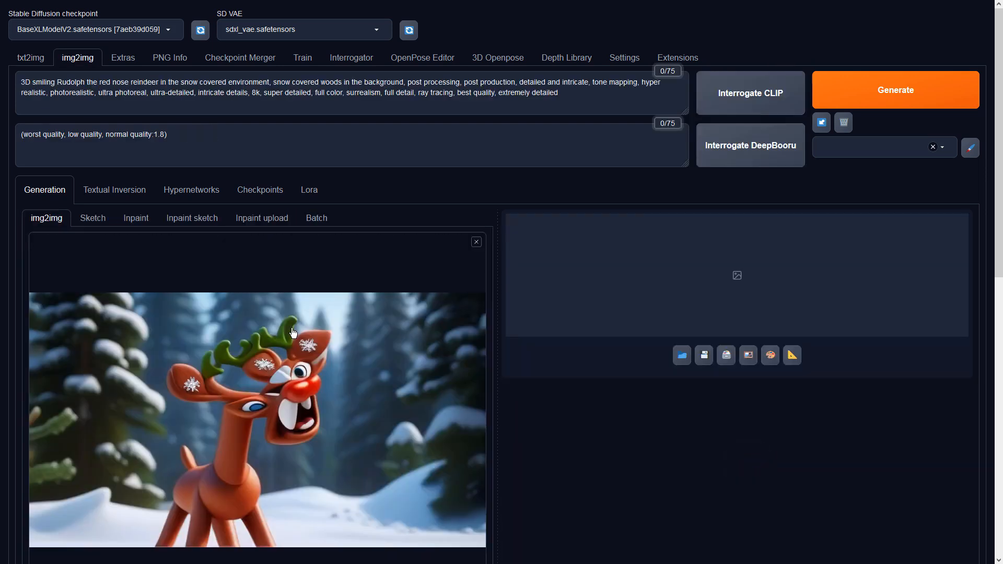
Set the img2img output height to 540 and the denoising strength to 0.9.
scroll(286, 329, "down", 6)
scroll(286, 329, "down", 2)
double_click(317, 396)
type("540")
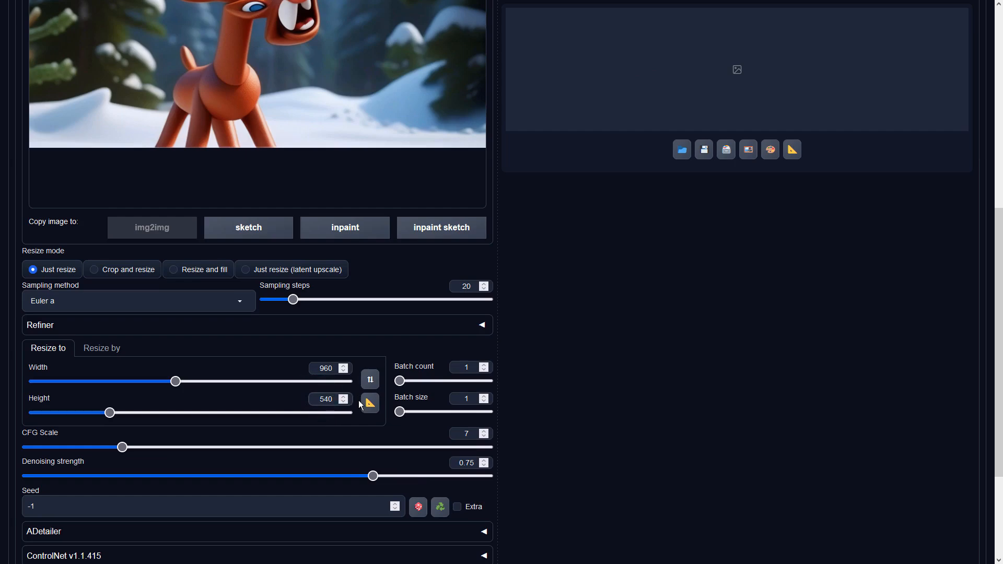
scroll(636, 383, "down", 3)
left_click_drag(373, 318, 443, 321)
left_click(660, 337)
Generate an img2img version of the reindeer, check it enlarged, and make it the new img2img source image.
scroll(666, 337, "up", 7)
scroll(665, 338, "up", 4)
left_click(829, 90)
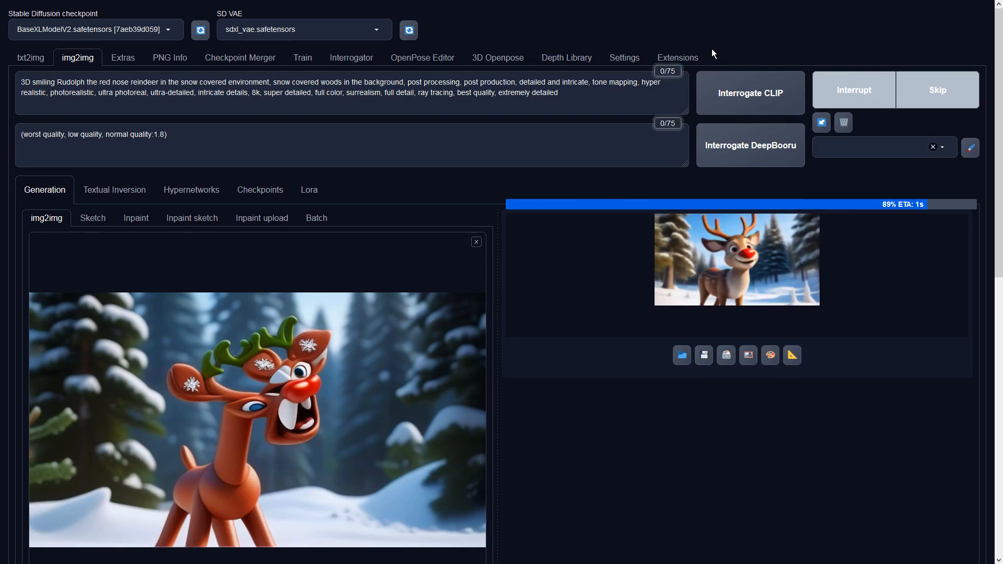
left_click(705, 274)
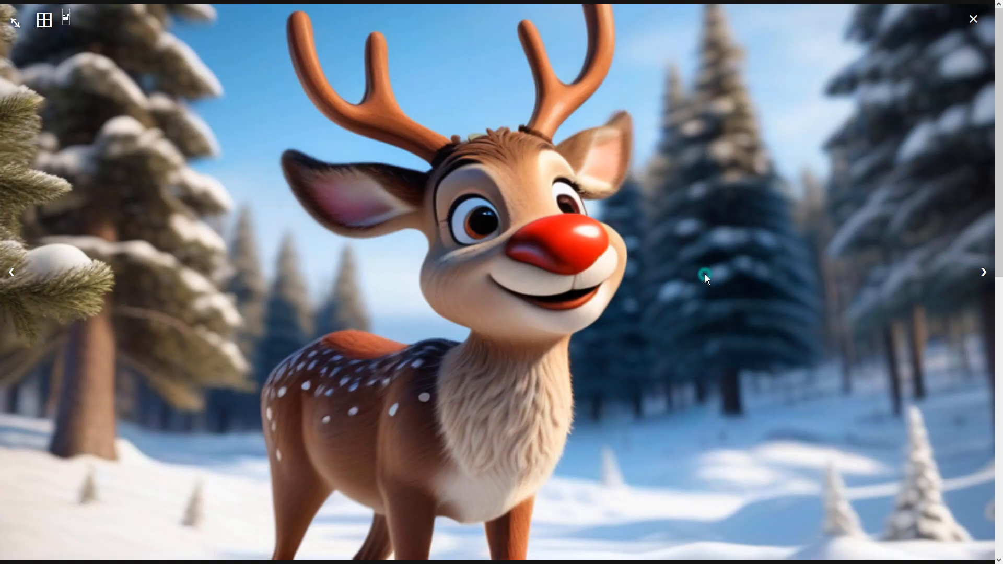
left_click(729, 290)
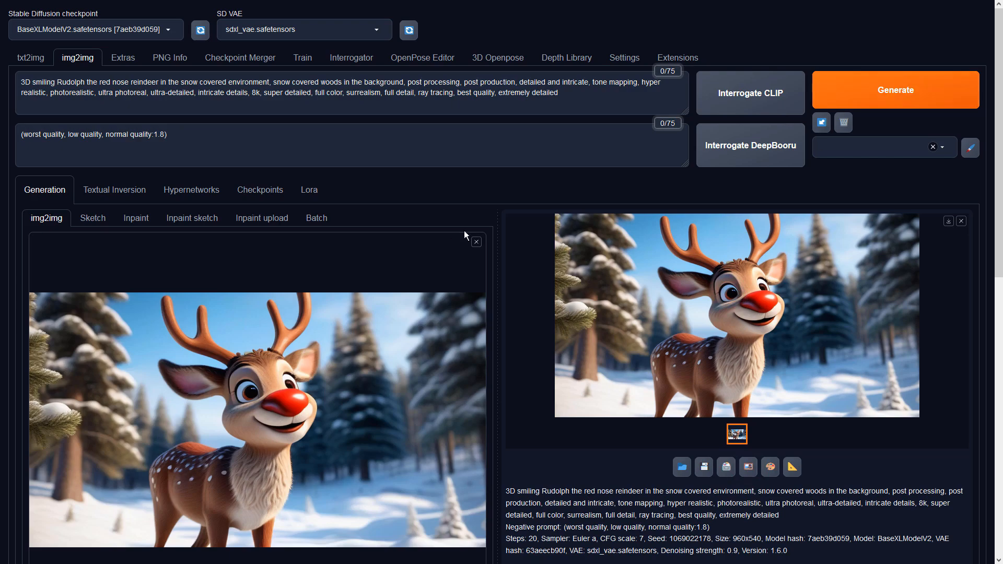
Change the img2img sampling method to DPM++ 2M Karras.
scroll(544, 206, "down", 4)
left_click(140, 390)
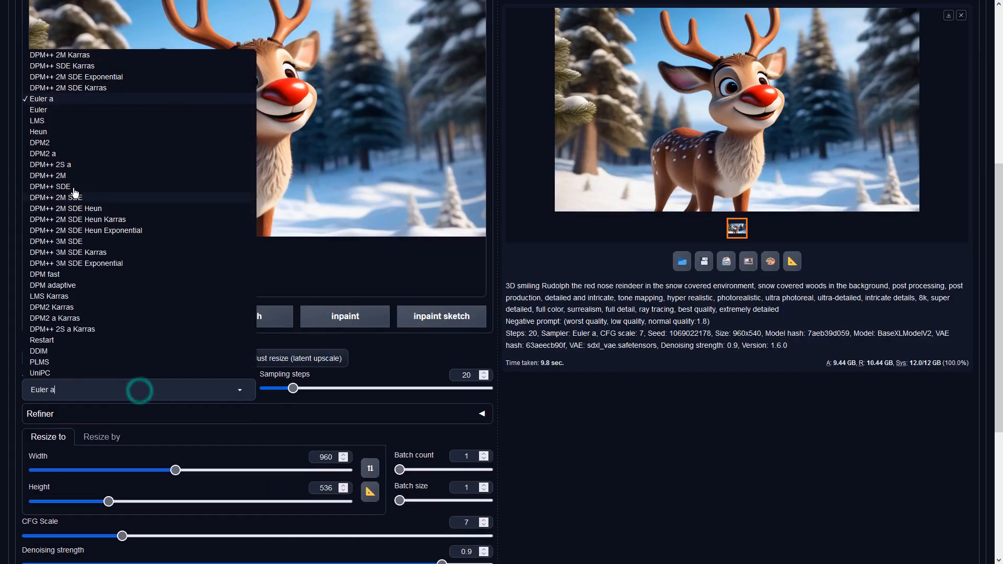
scroll(73, 157, "up", 3)
left_click(83, 235)
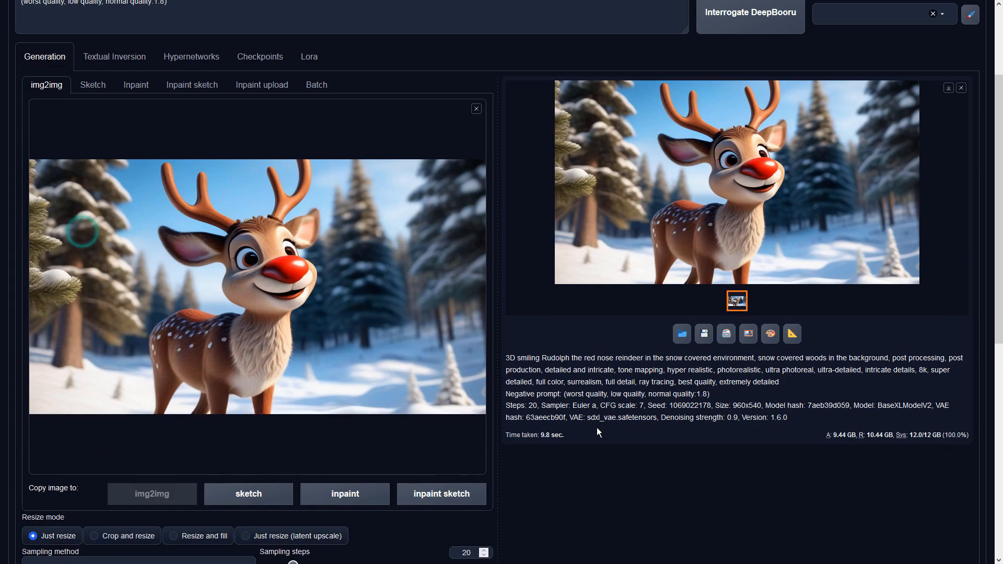
scroll(597, 427, "down", 4)
scroll(460, 229, "down", 4)
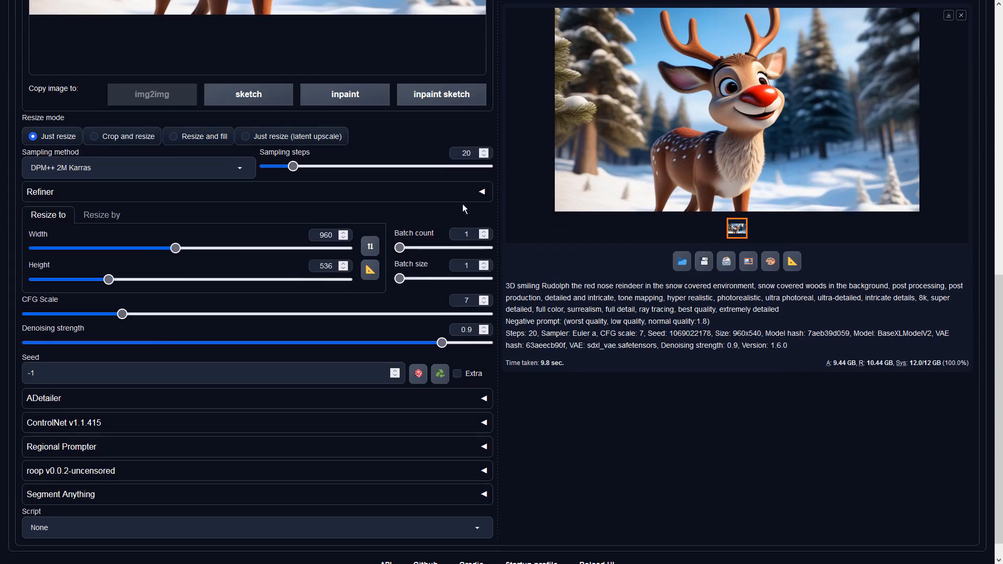
Generate a refined reindeer with the new sampler, send it to img2img as the source, and view it enlarged.
scroll(697, 271, "up", 10)
left_click(855, 100)
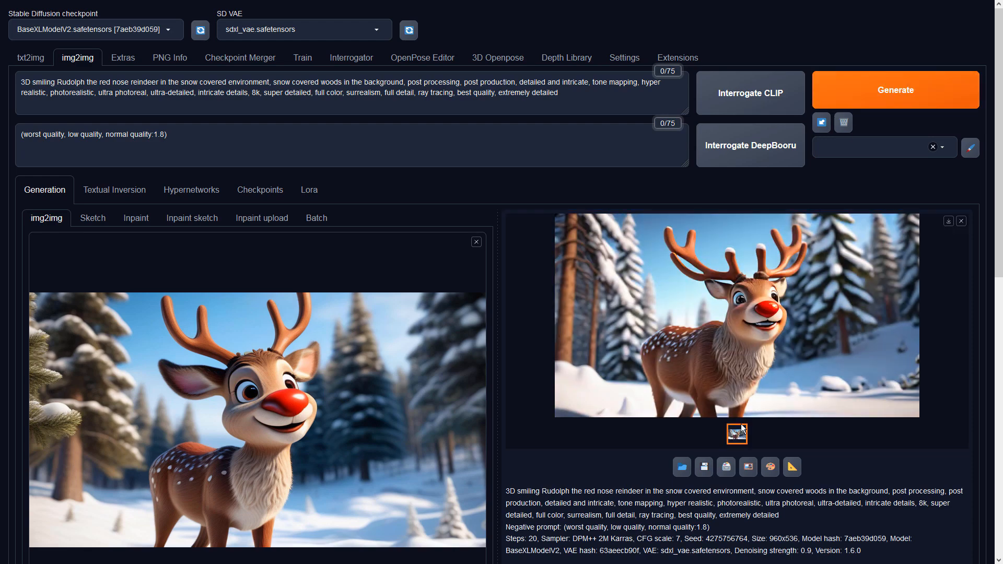
left_click(747, 467)
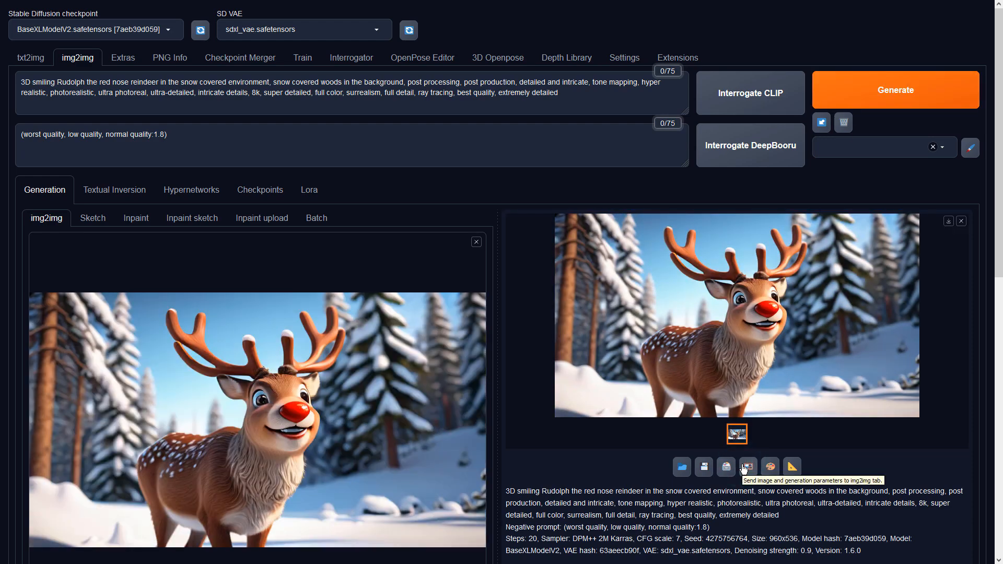
left_click(819, 339)
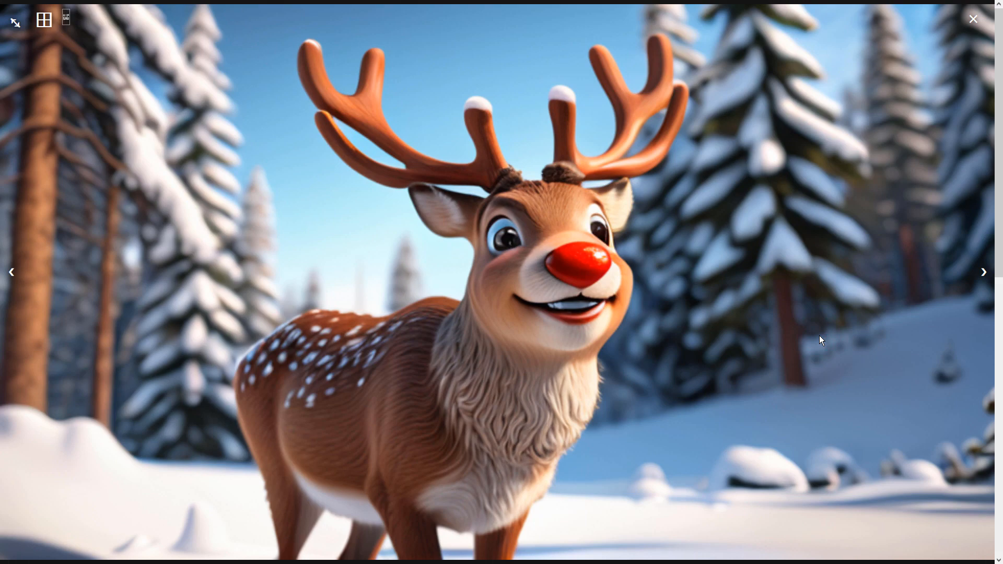
left_click(754, 324)
Generate further variations from the current img2img source with the same settings, viewing each result enlarged.
left_click(923, 85)
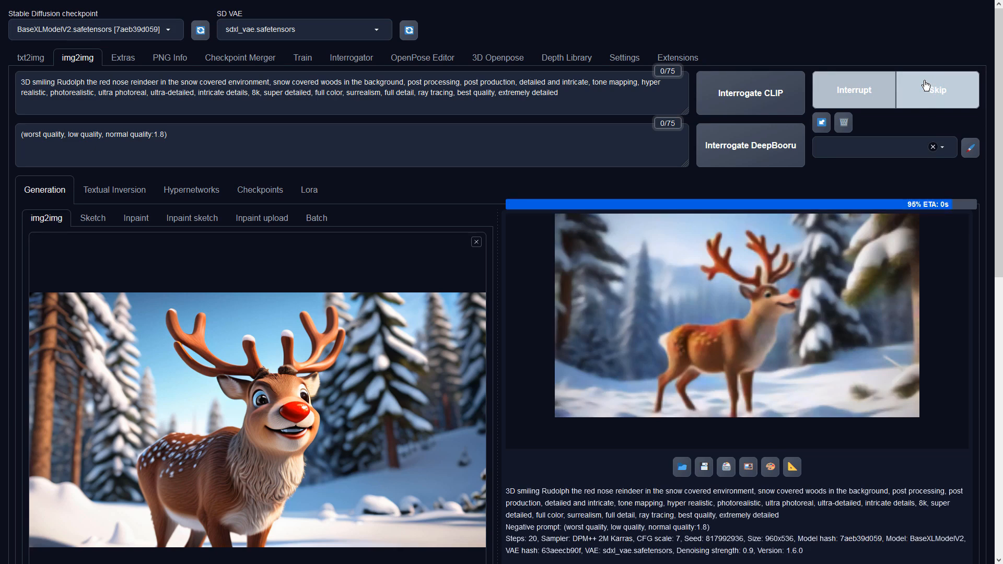
left_click(848, 221)
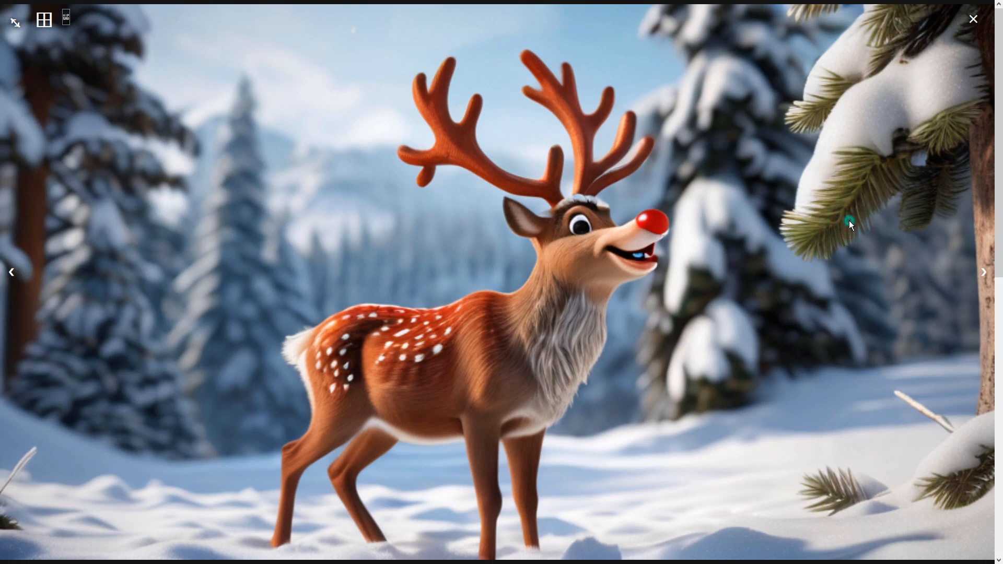
left_click(848, 220)
left_click(867, 104)
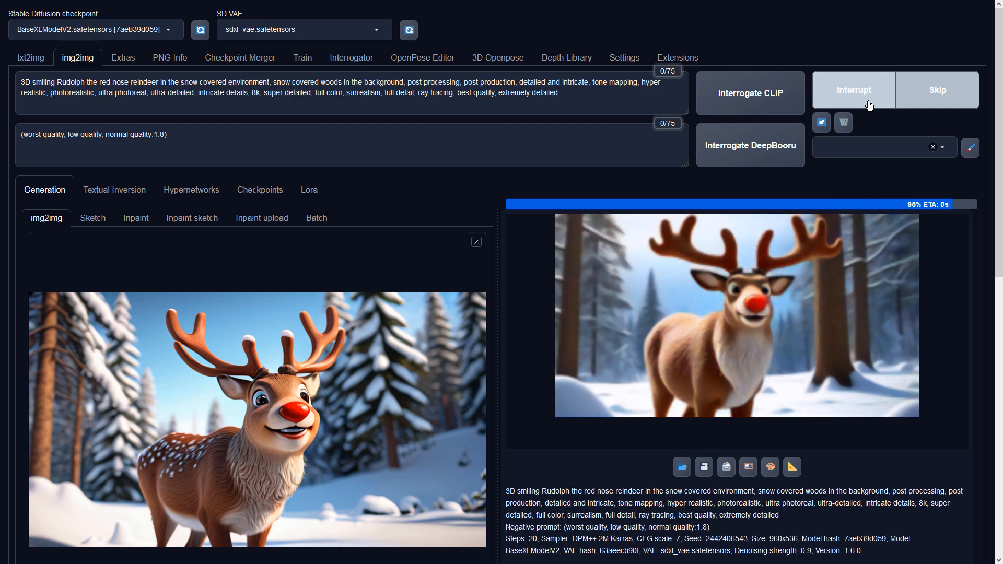
left_click(841, 256)
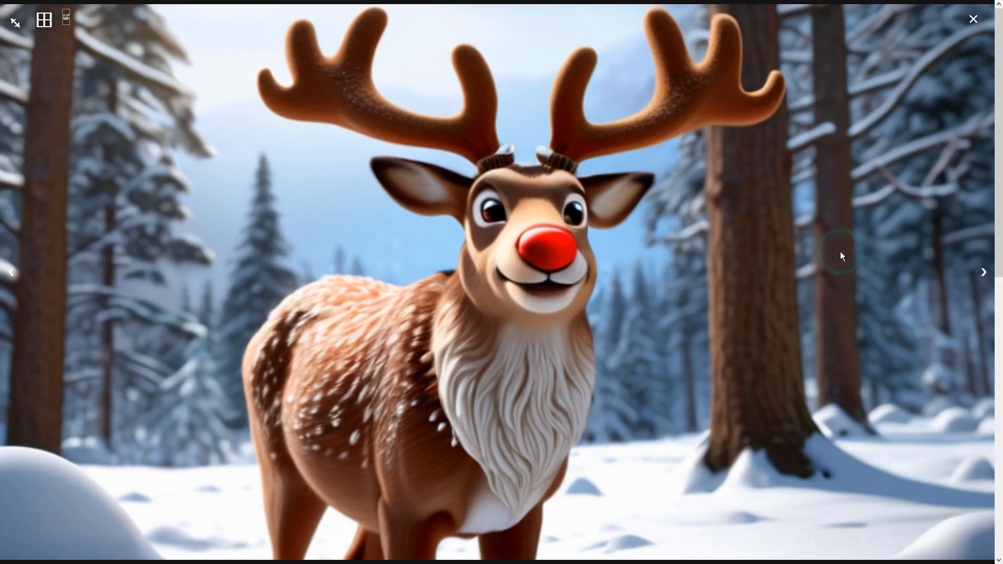